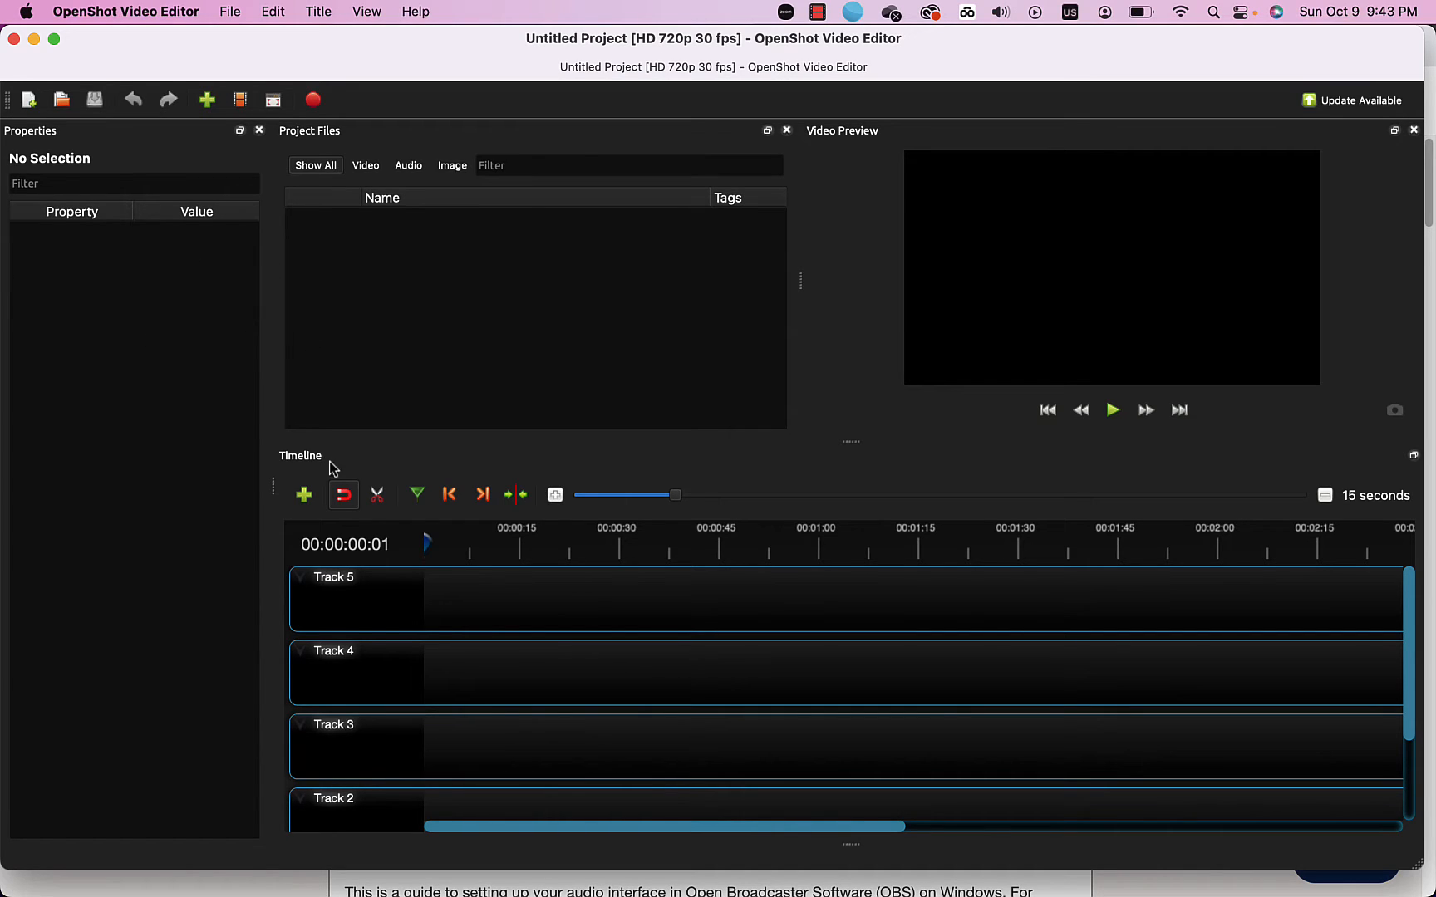
Find the Bach Cello Suite 1 Prelude MP3 by searching 'bach .mp3' and import it.
scroll(489, 724, down, 3)
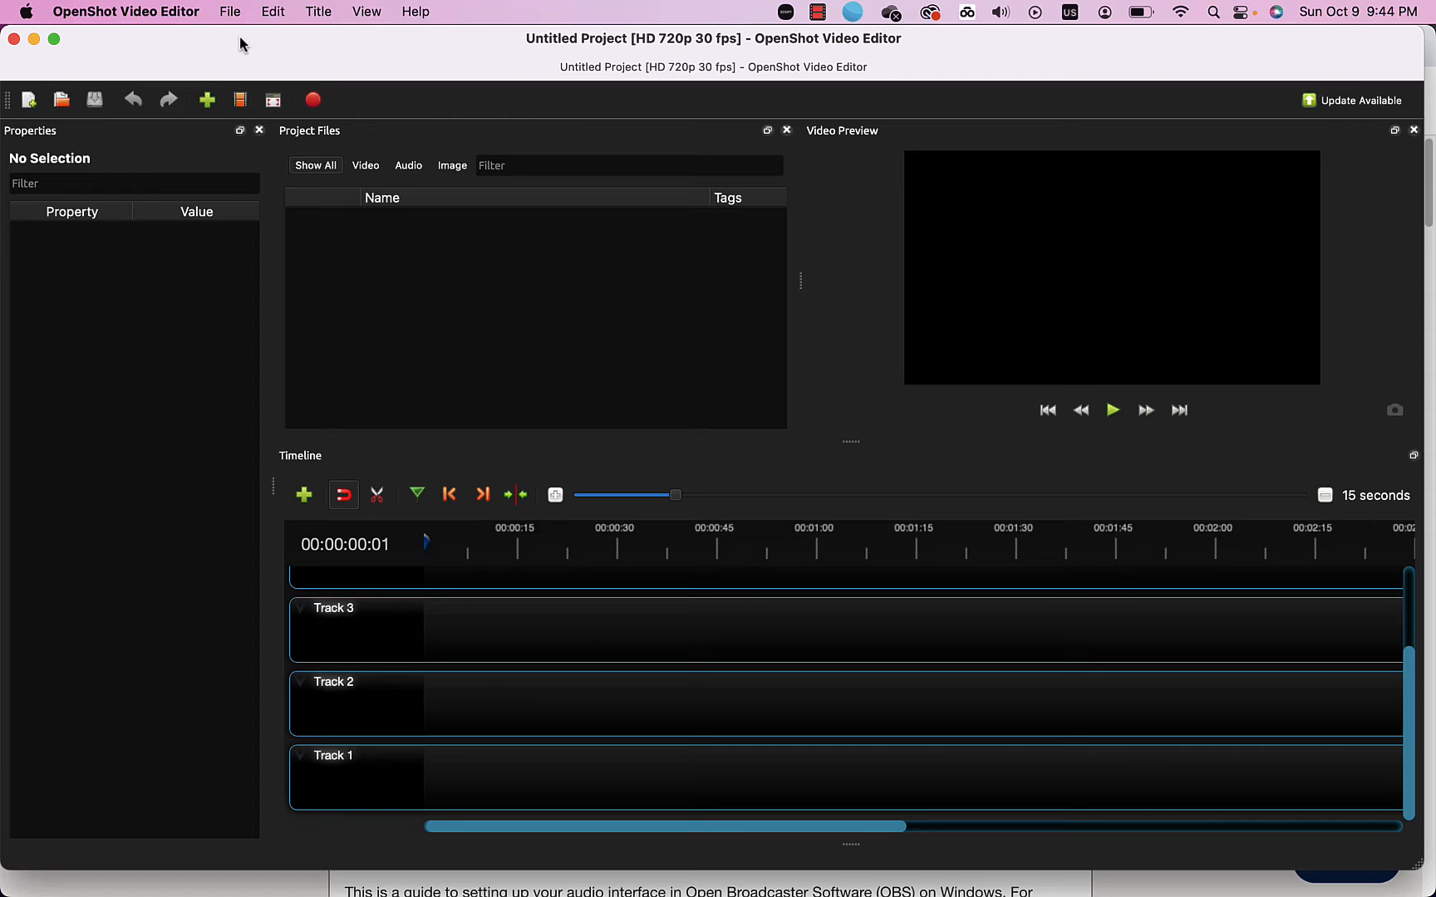
click(207, 101)
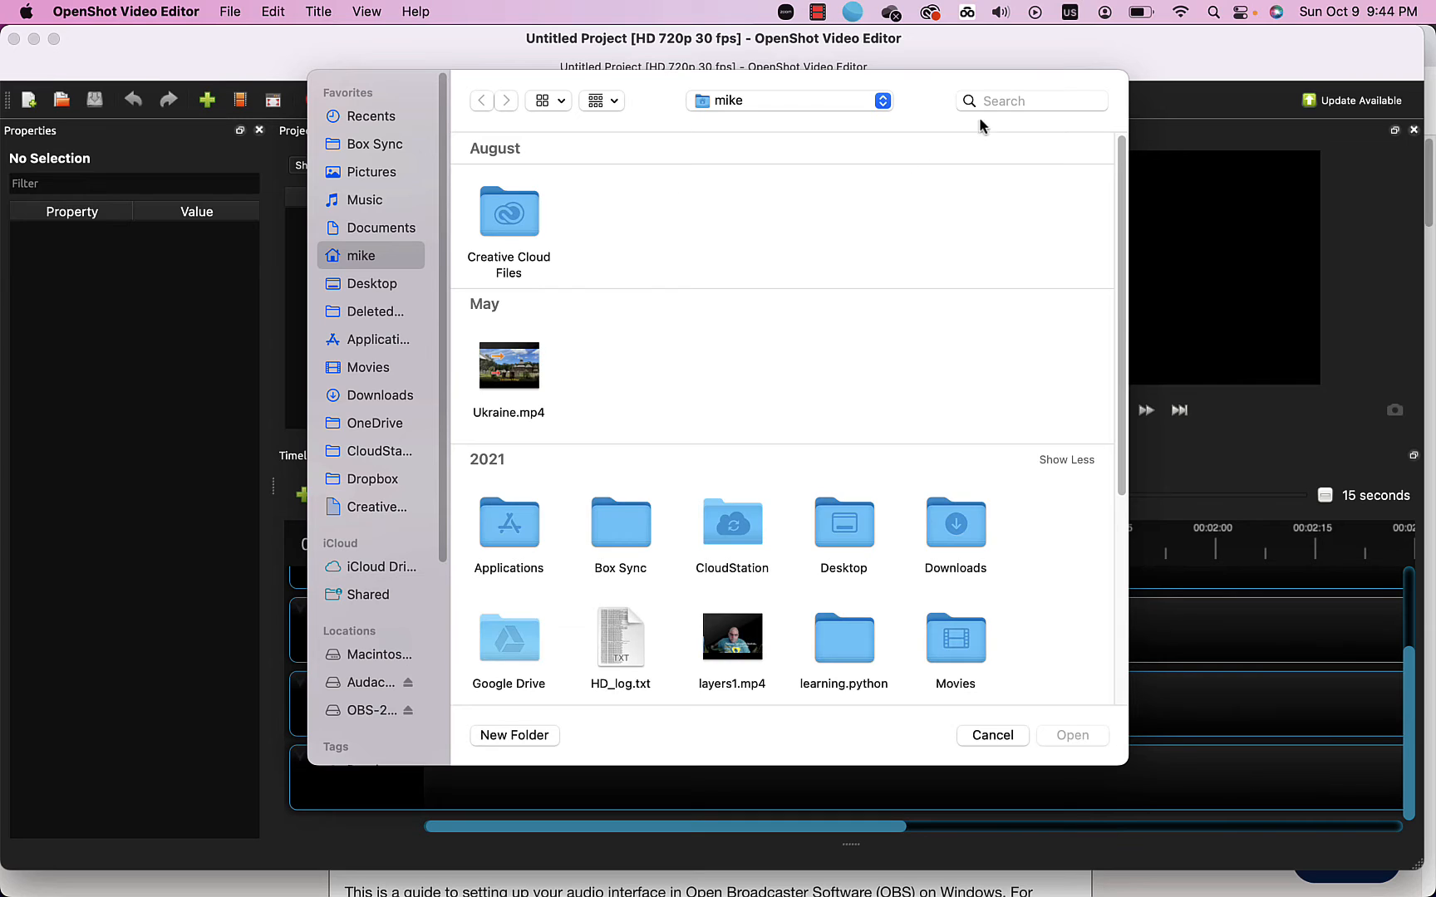
click(1002, 99)
text(bac)
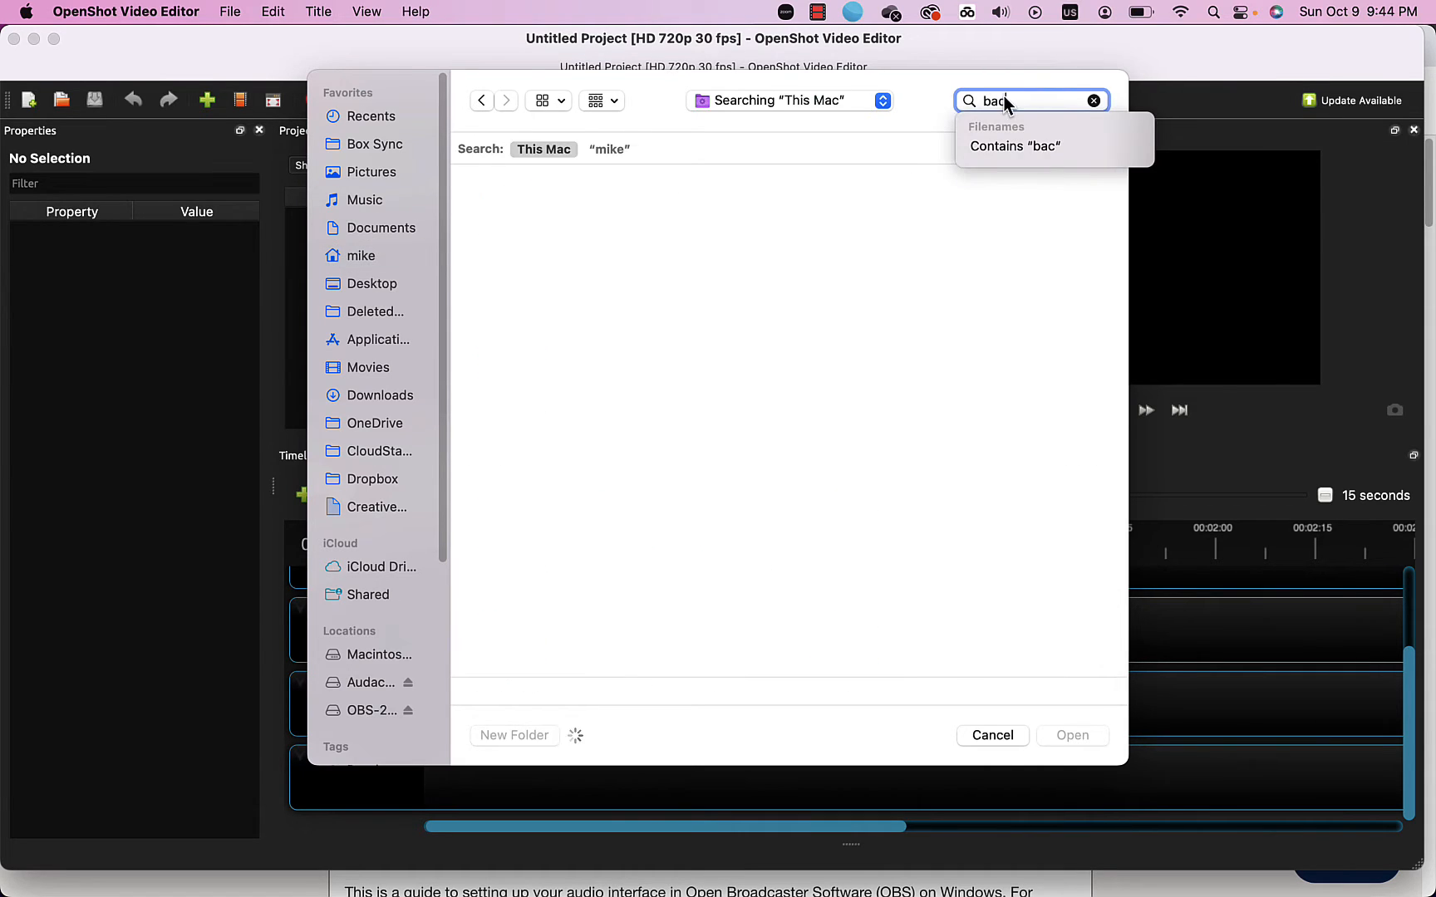
text(h)
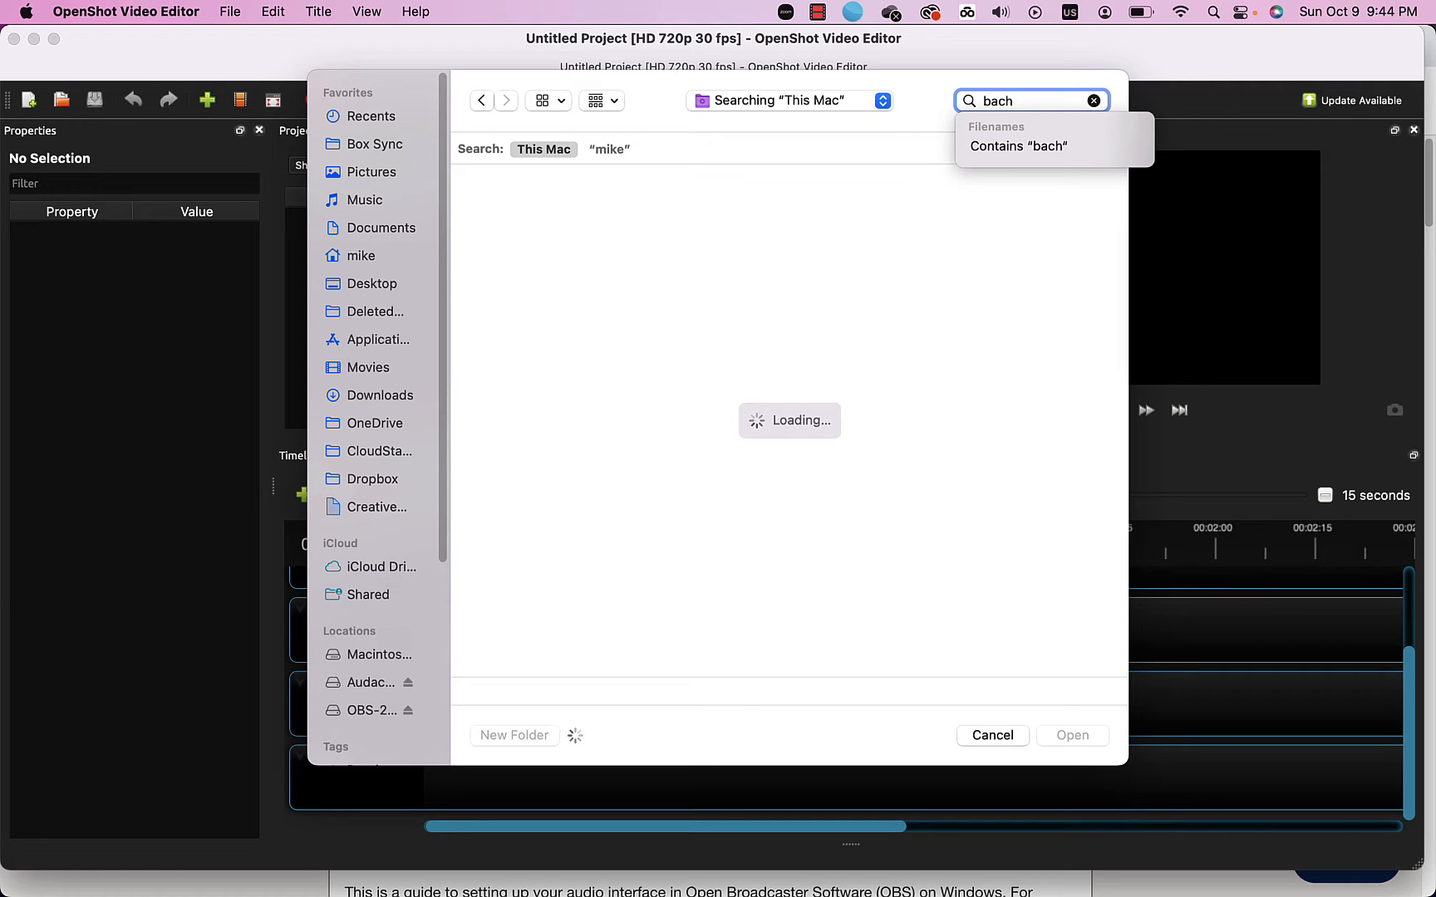
text( .mp3)
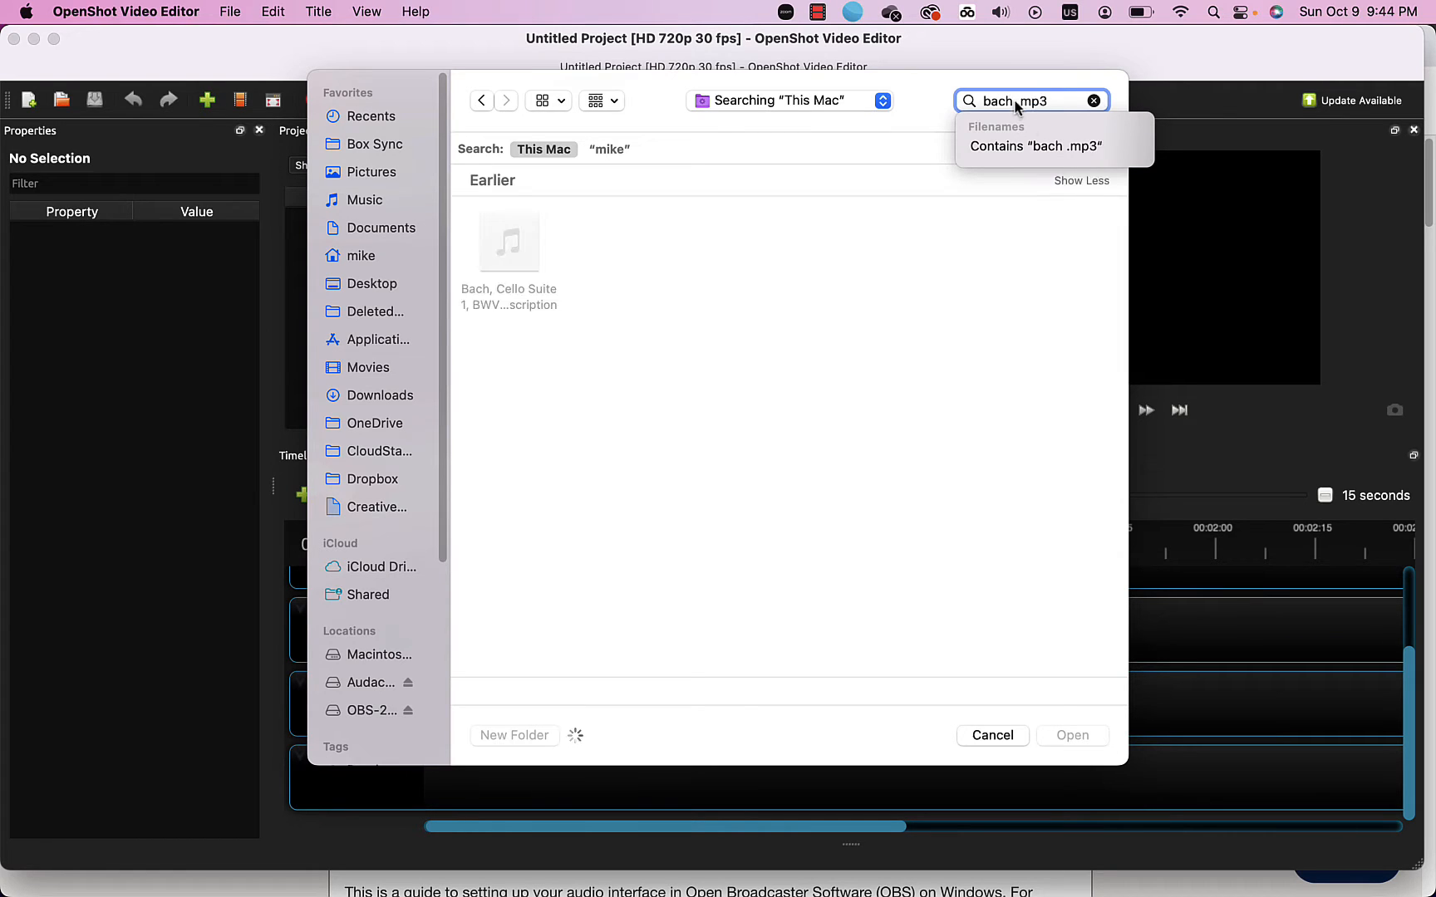
key(Down)
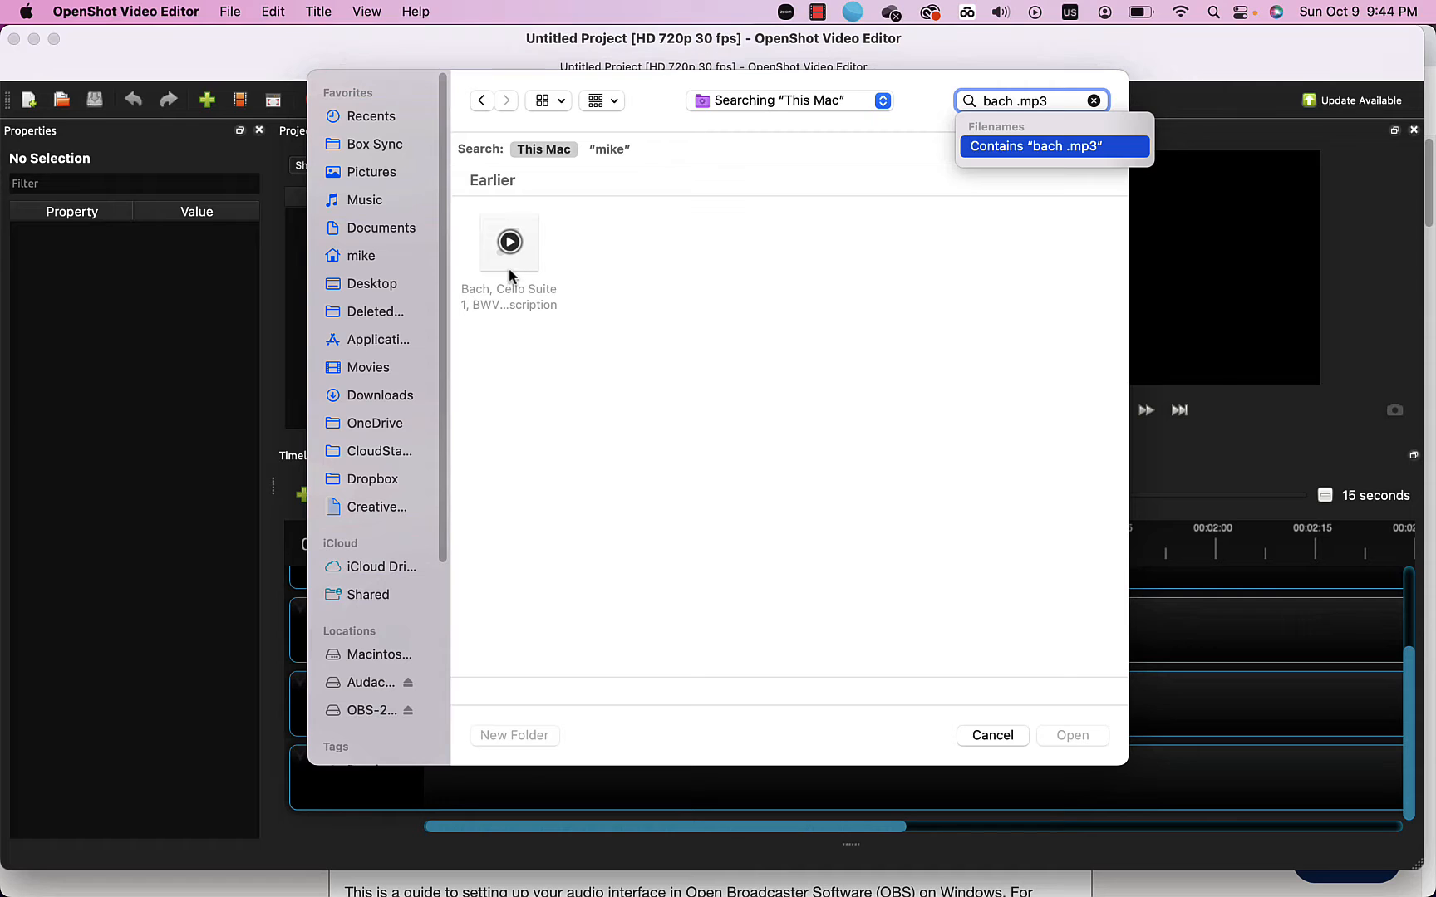
click(501, 301)
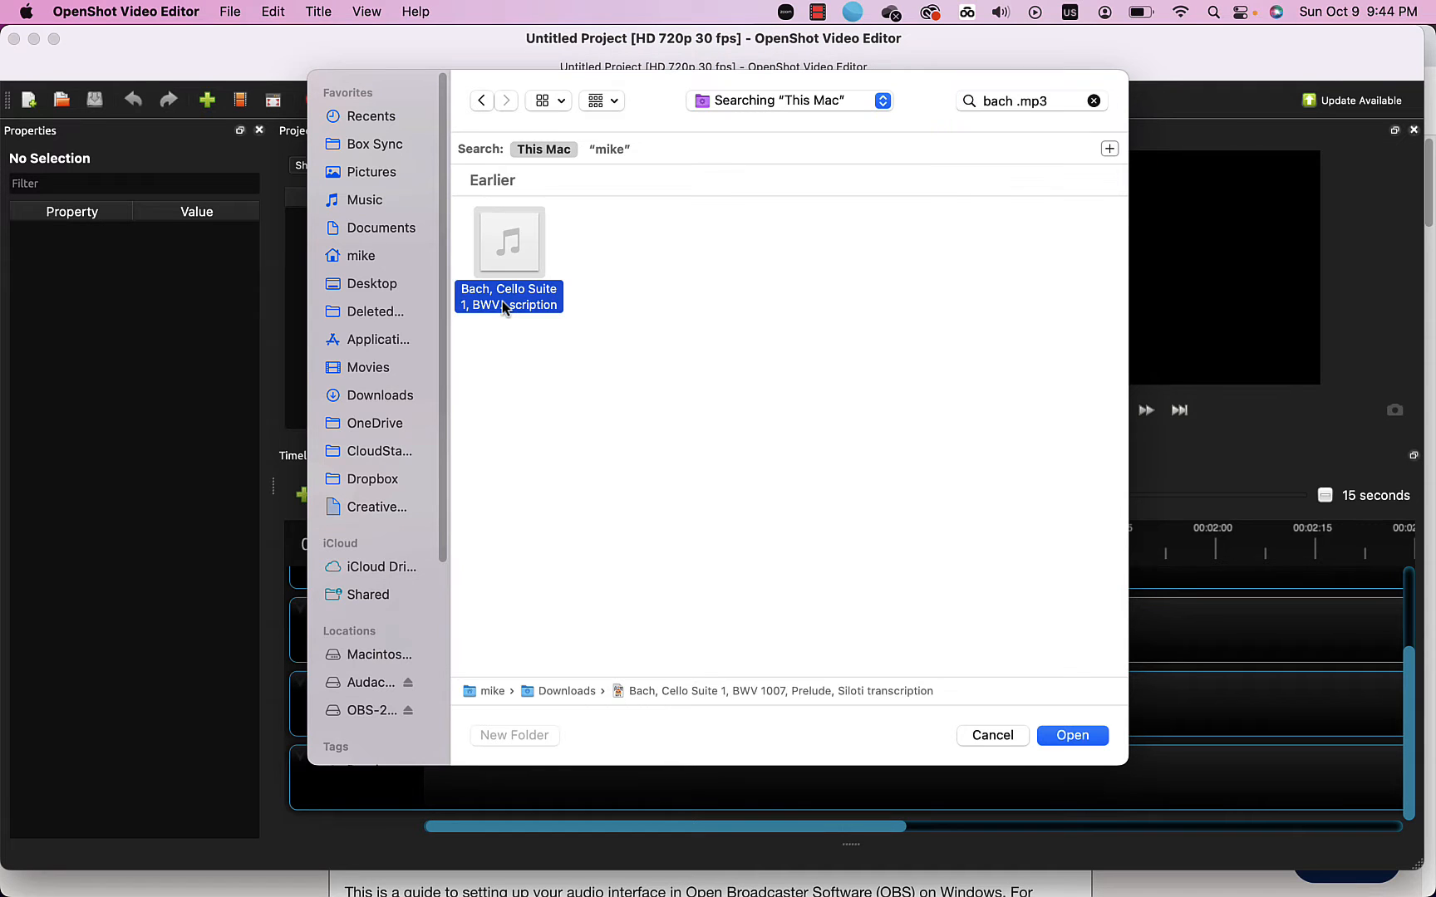
click(1068, 735)
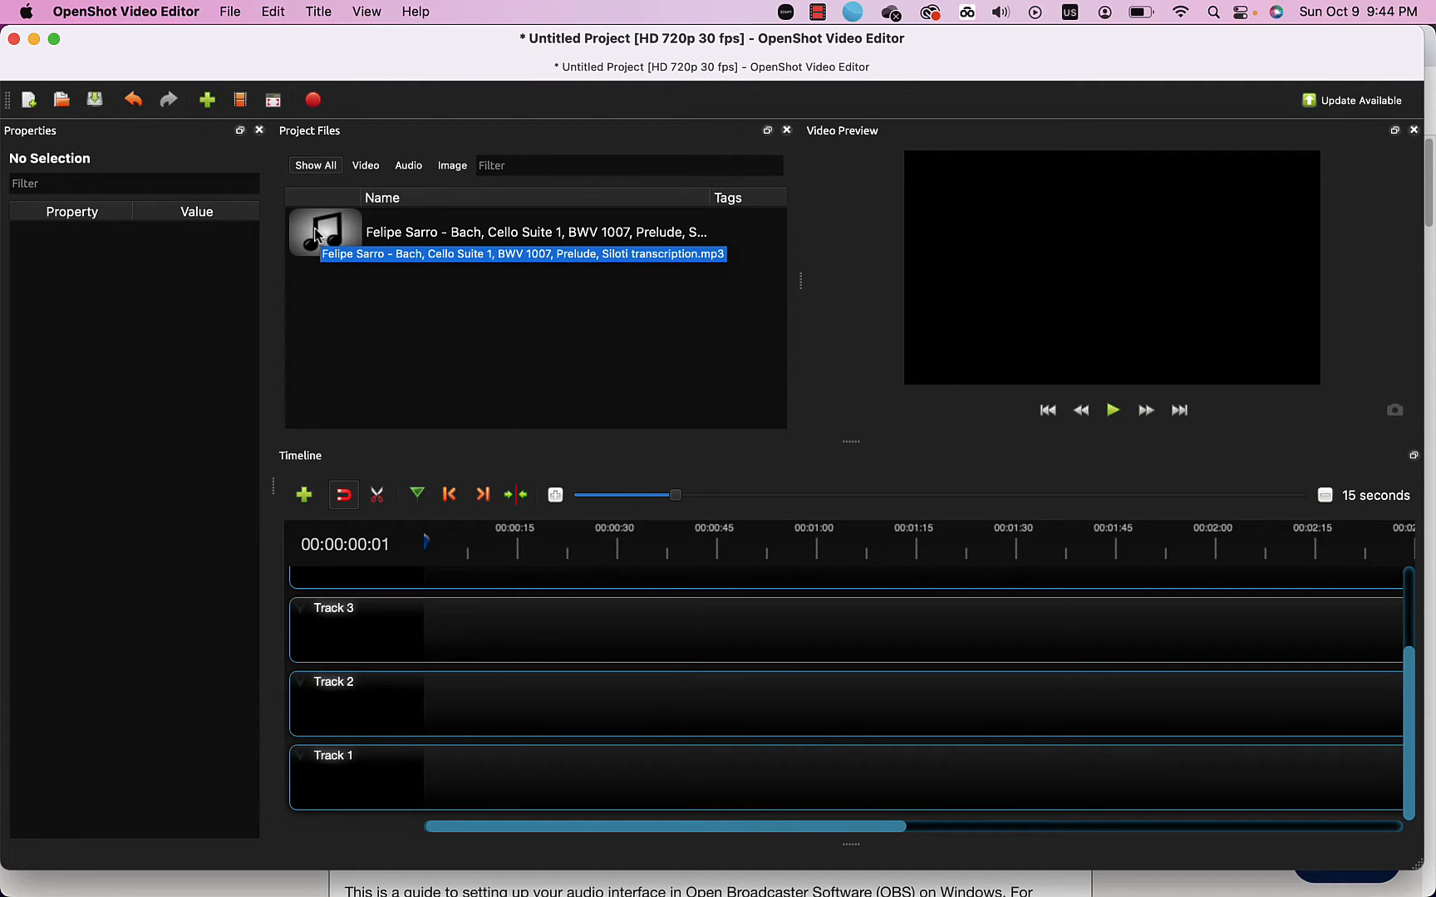
Place the Bach audio clip on Track 1 at position 0.
drag(316, 235, 455, 799)
drag(316, 235, 413, 767)
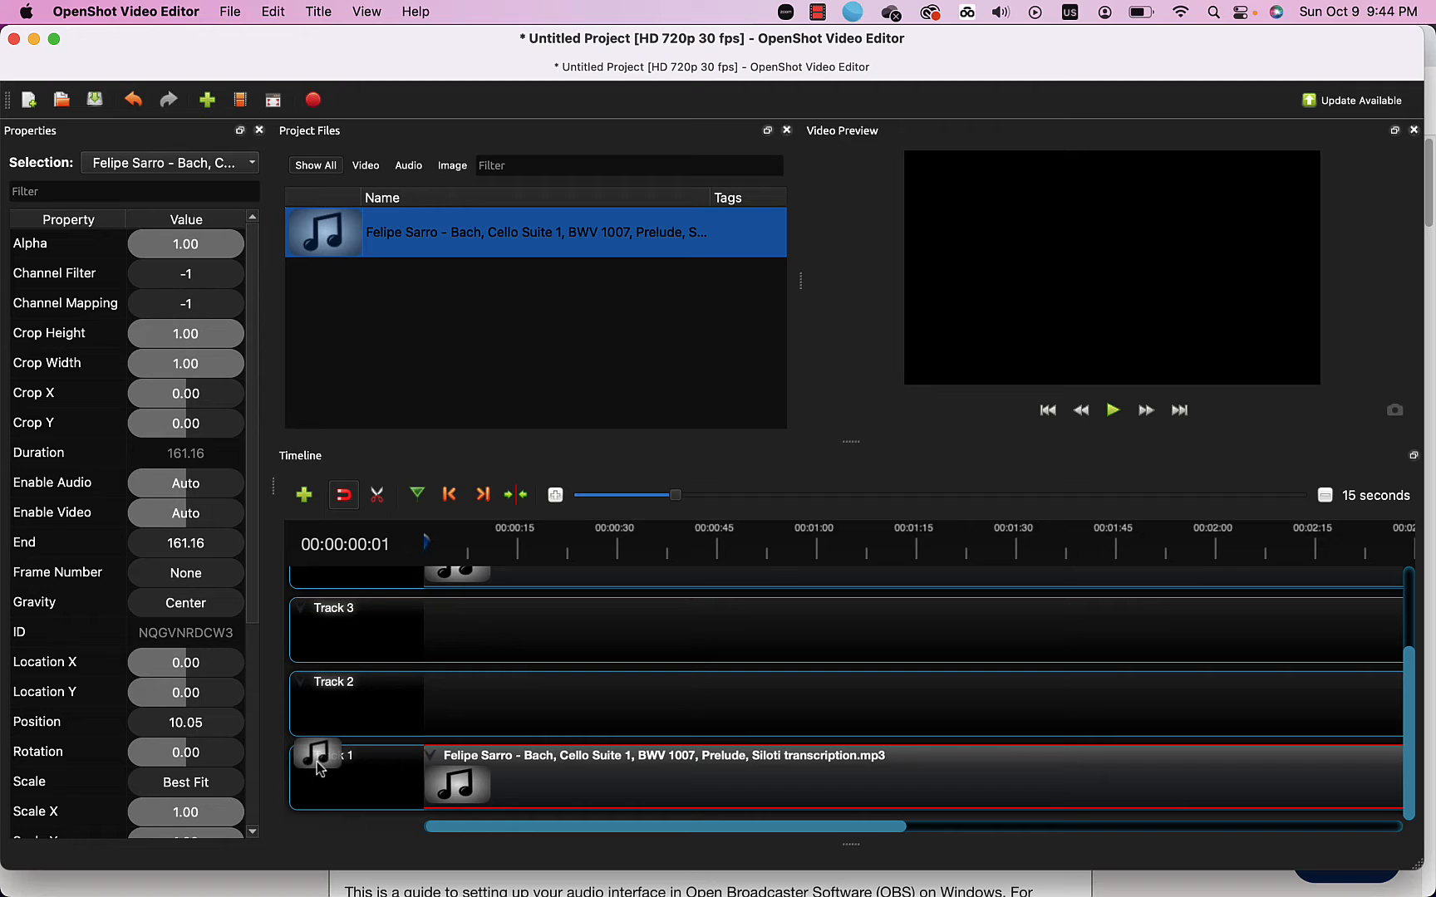
drag(317, 762, 316, 762)
Preview the music, return the playhead to the start, and add a new track.
click(1112, 410)
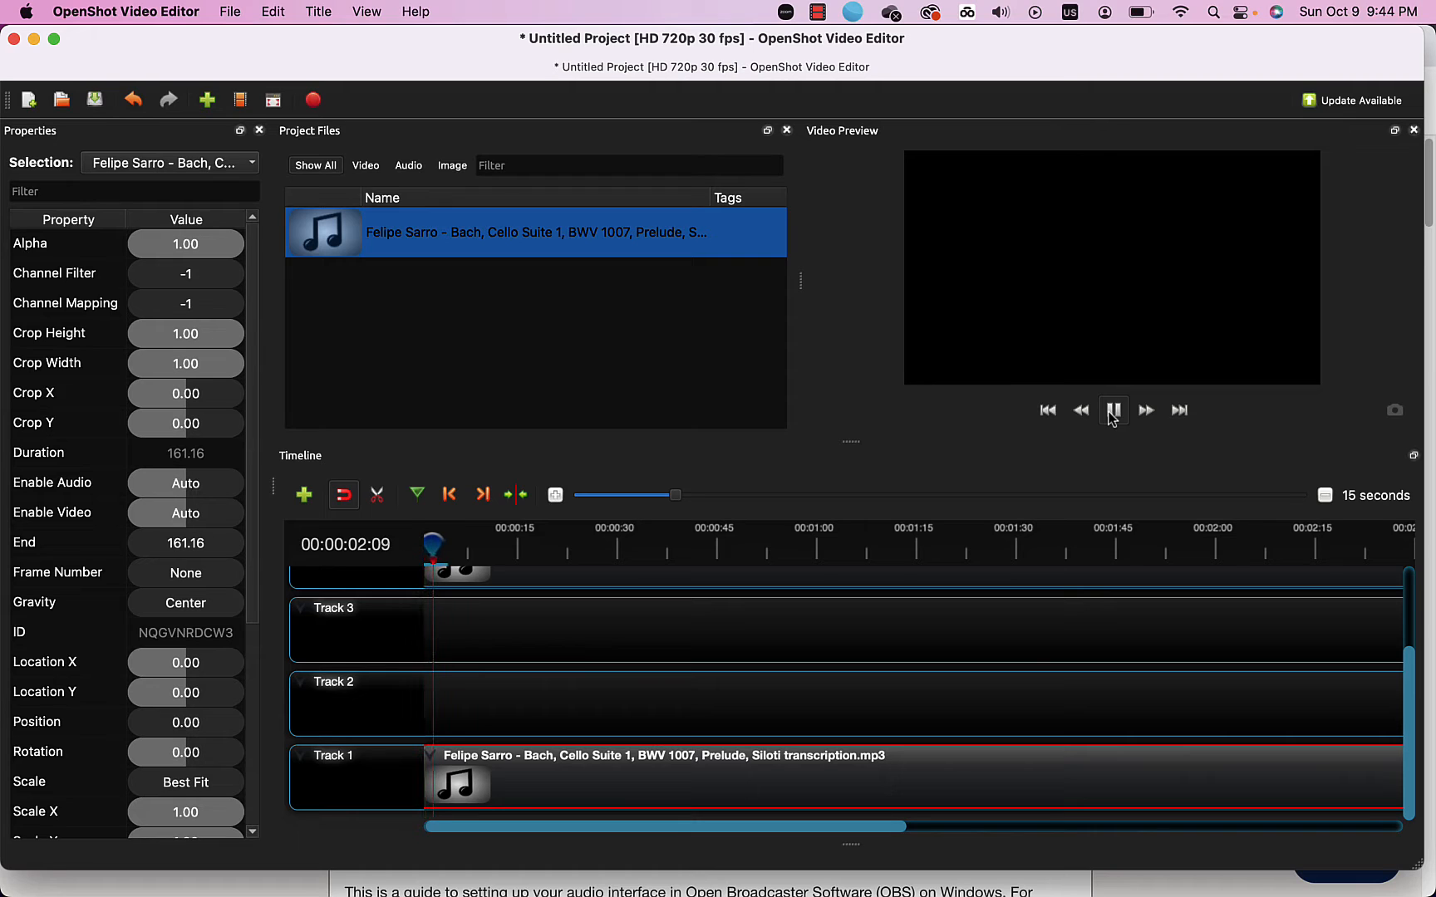
click(1112, 410)
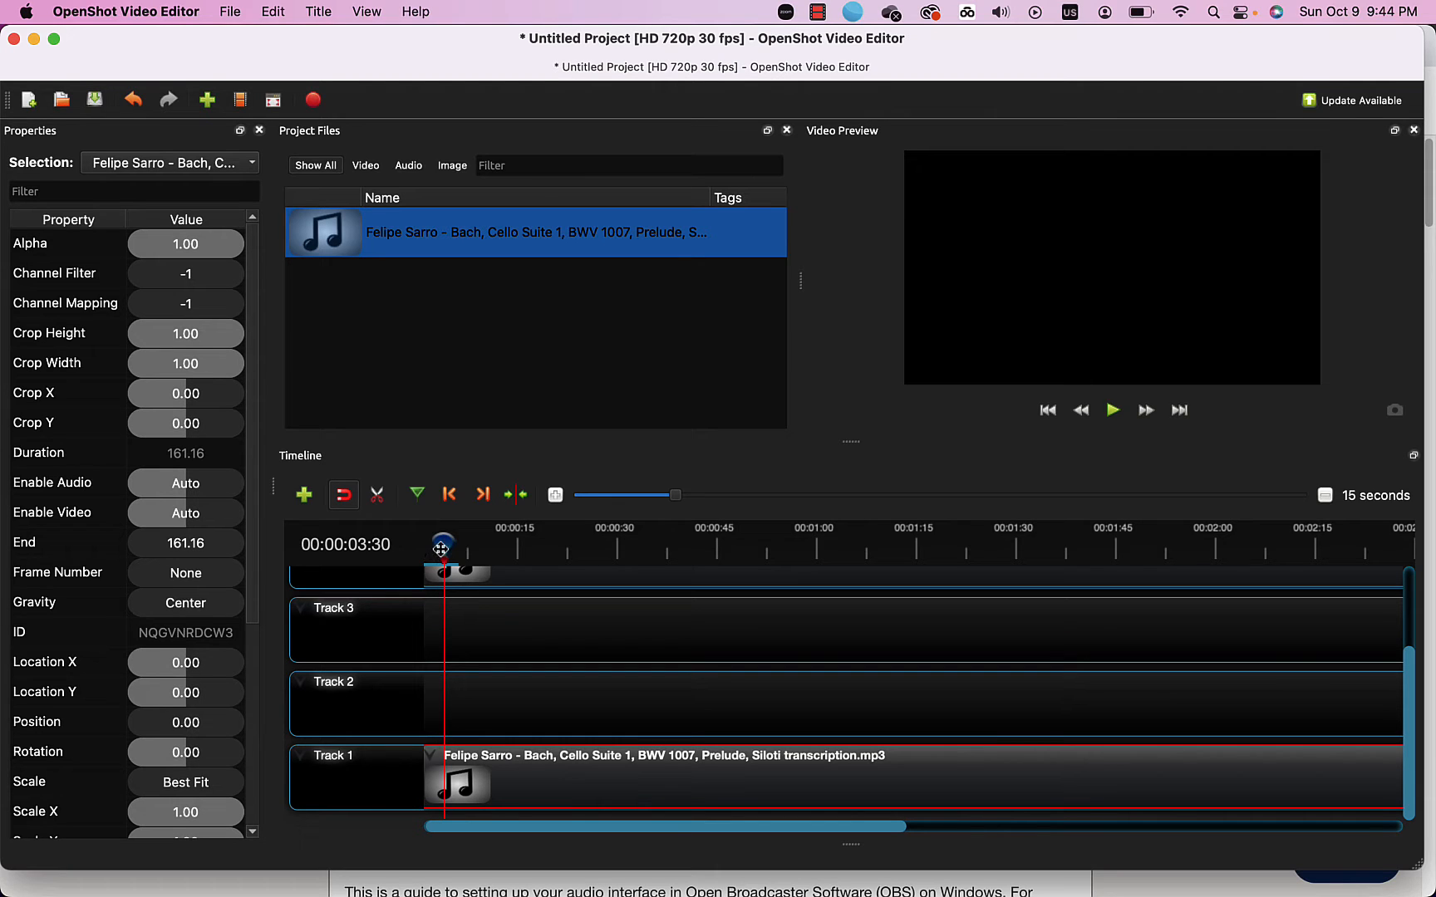
drag(446, 545, 424, 547)
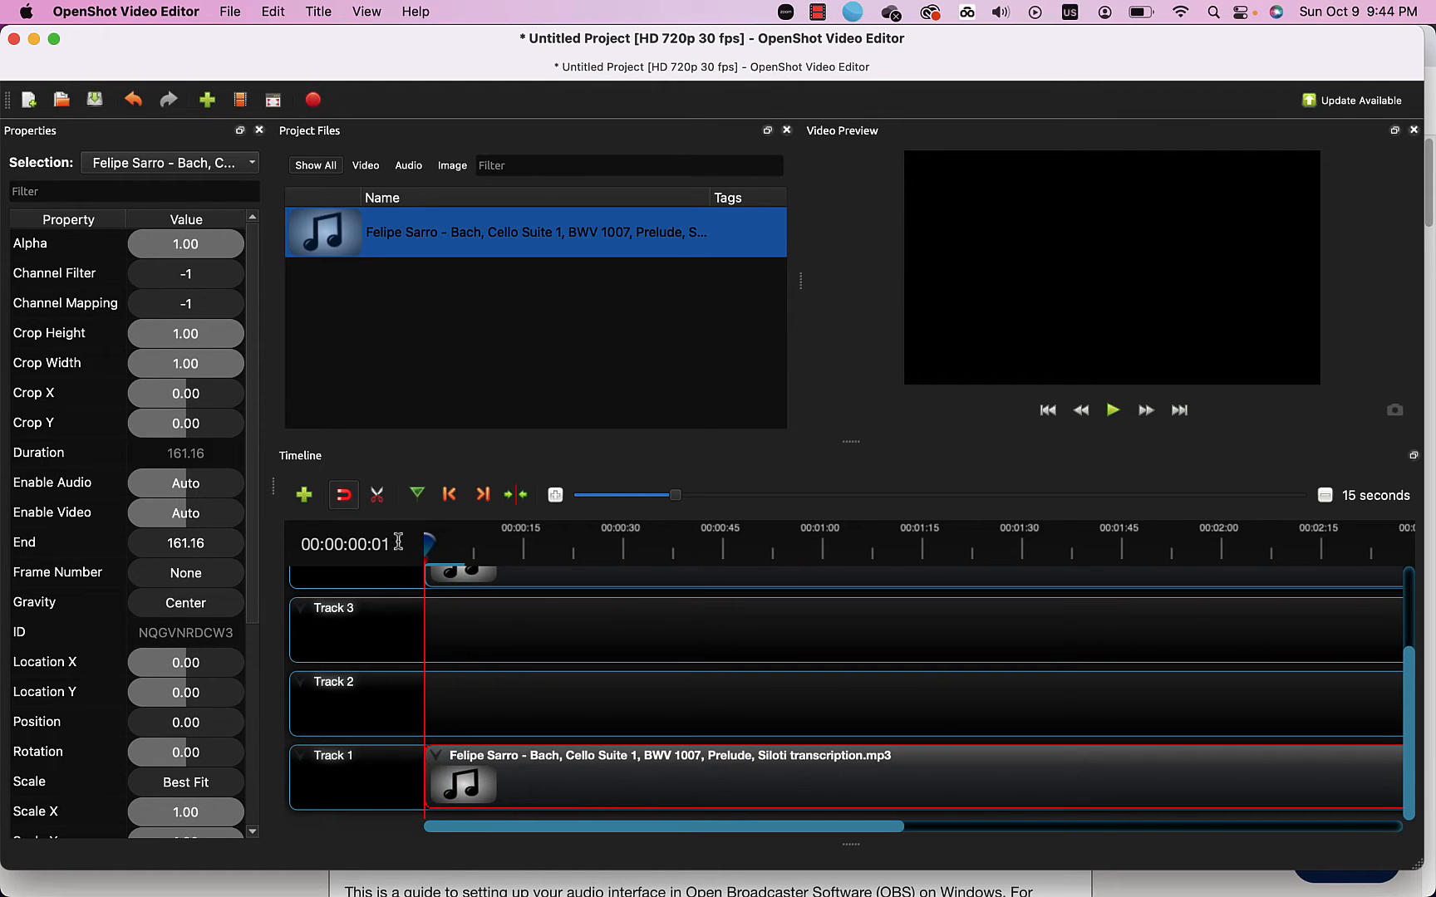
click(302, 502)
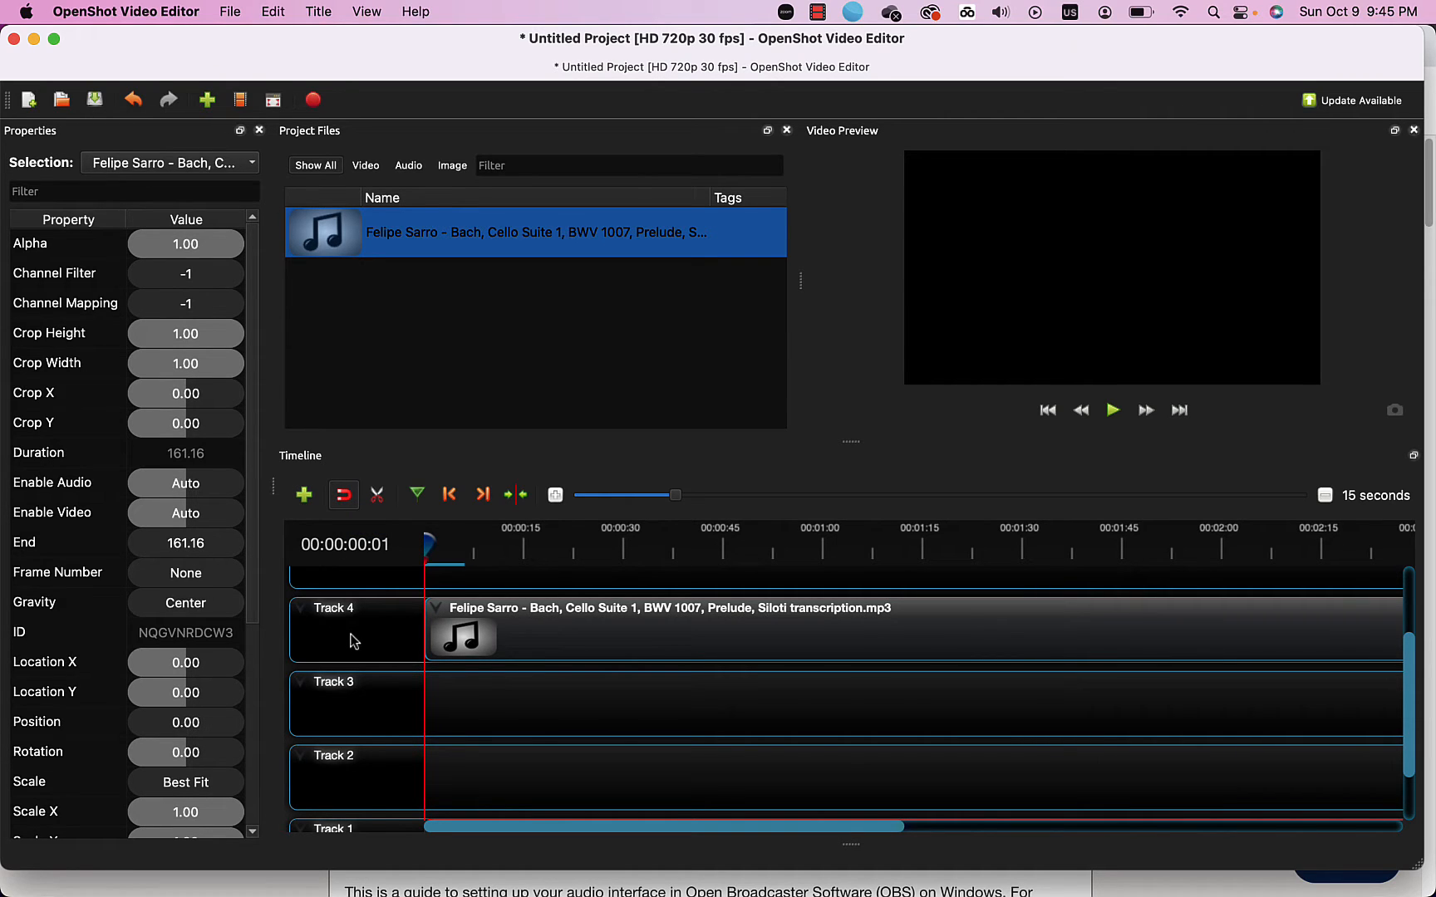
click(206, 105)
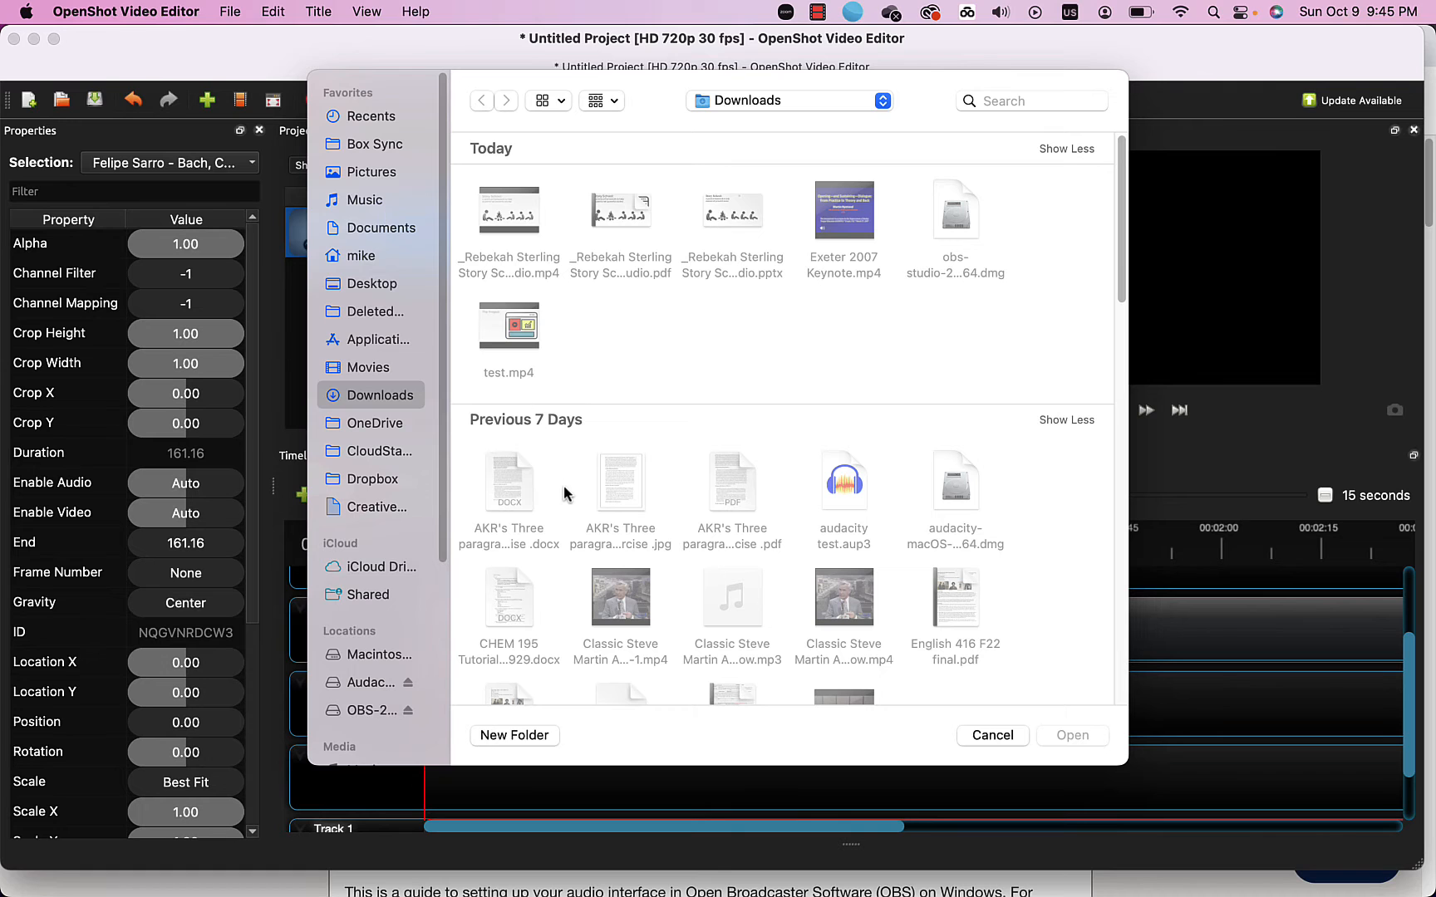
scroll(564, 494, down, 5)
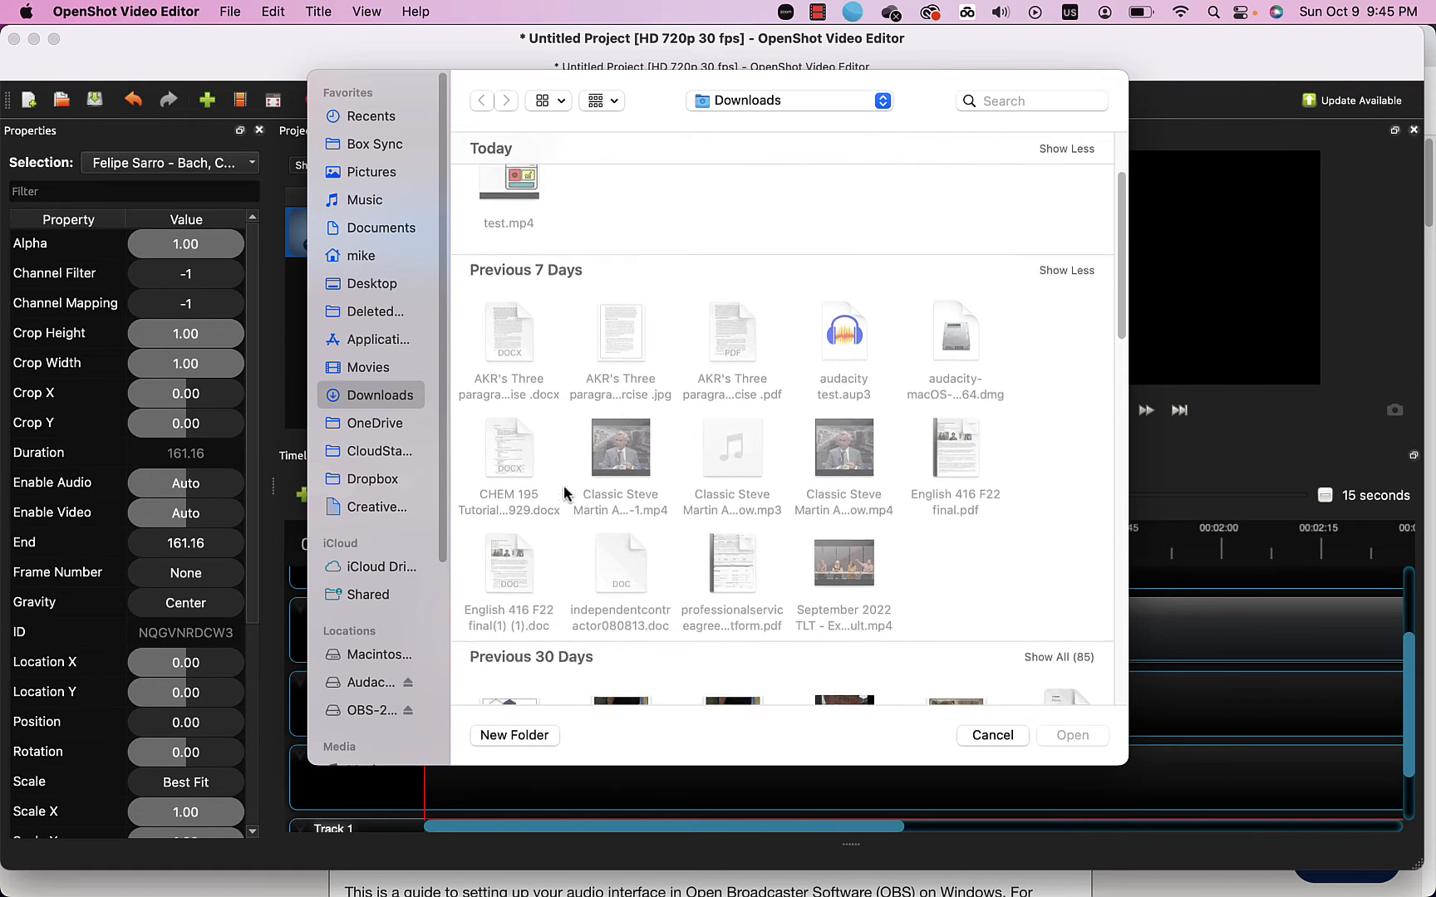
scroll(564, 494, down, 3)
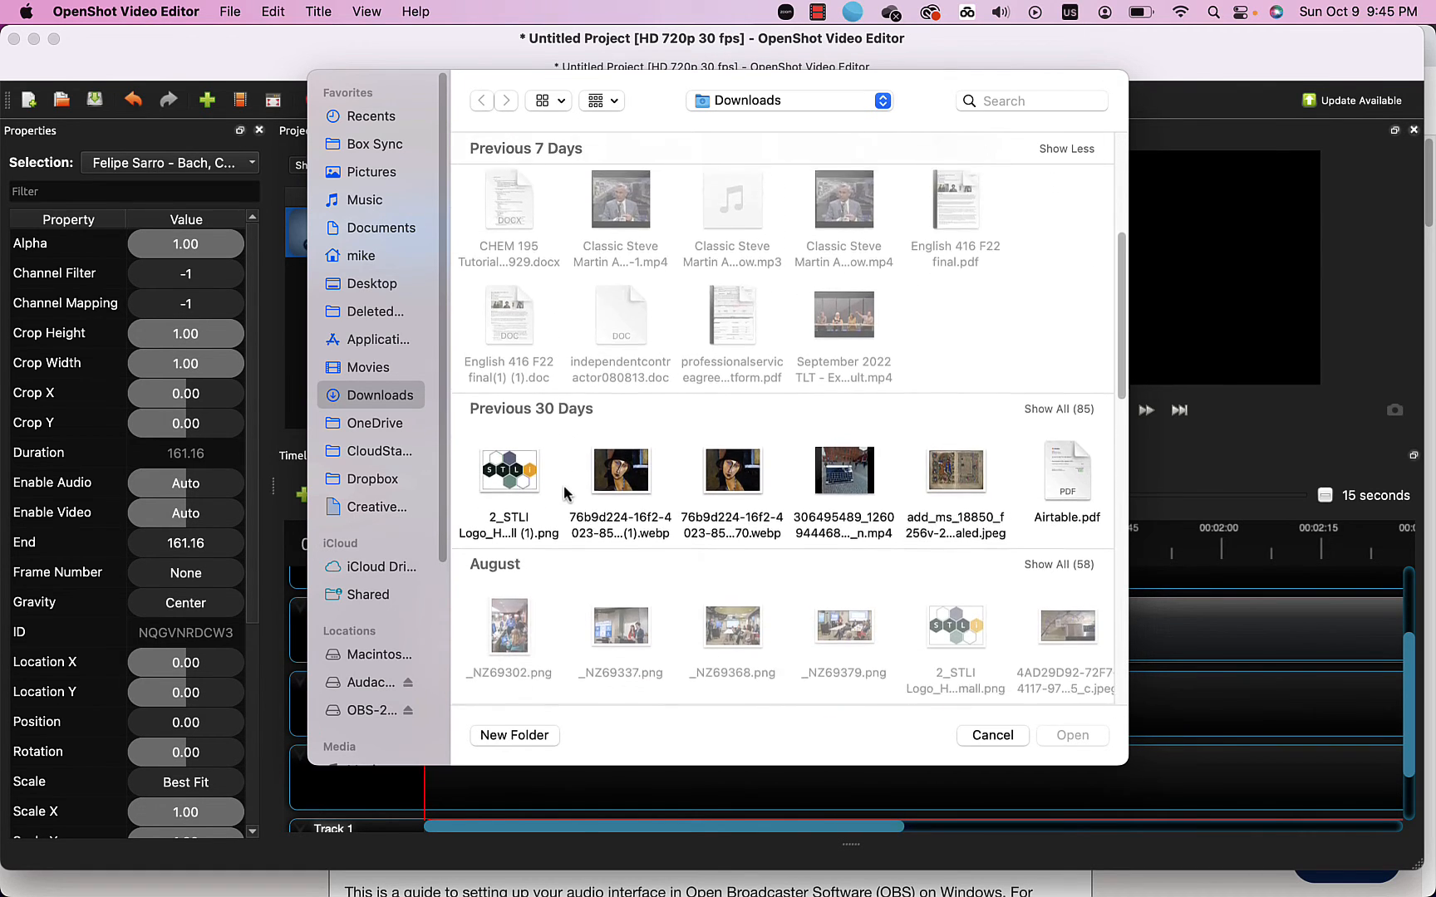
scroll(565, 492, down, 4)
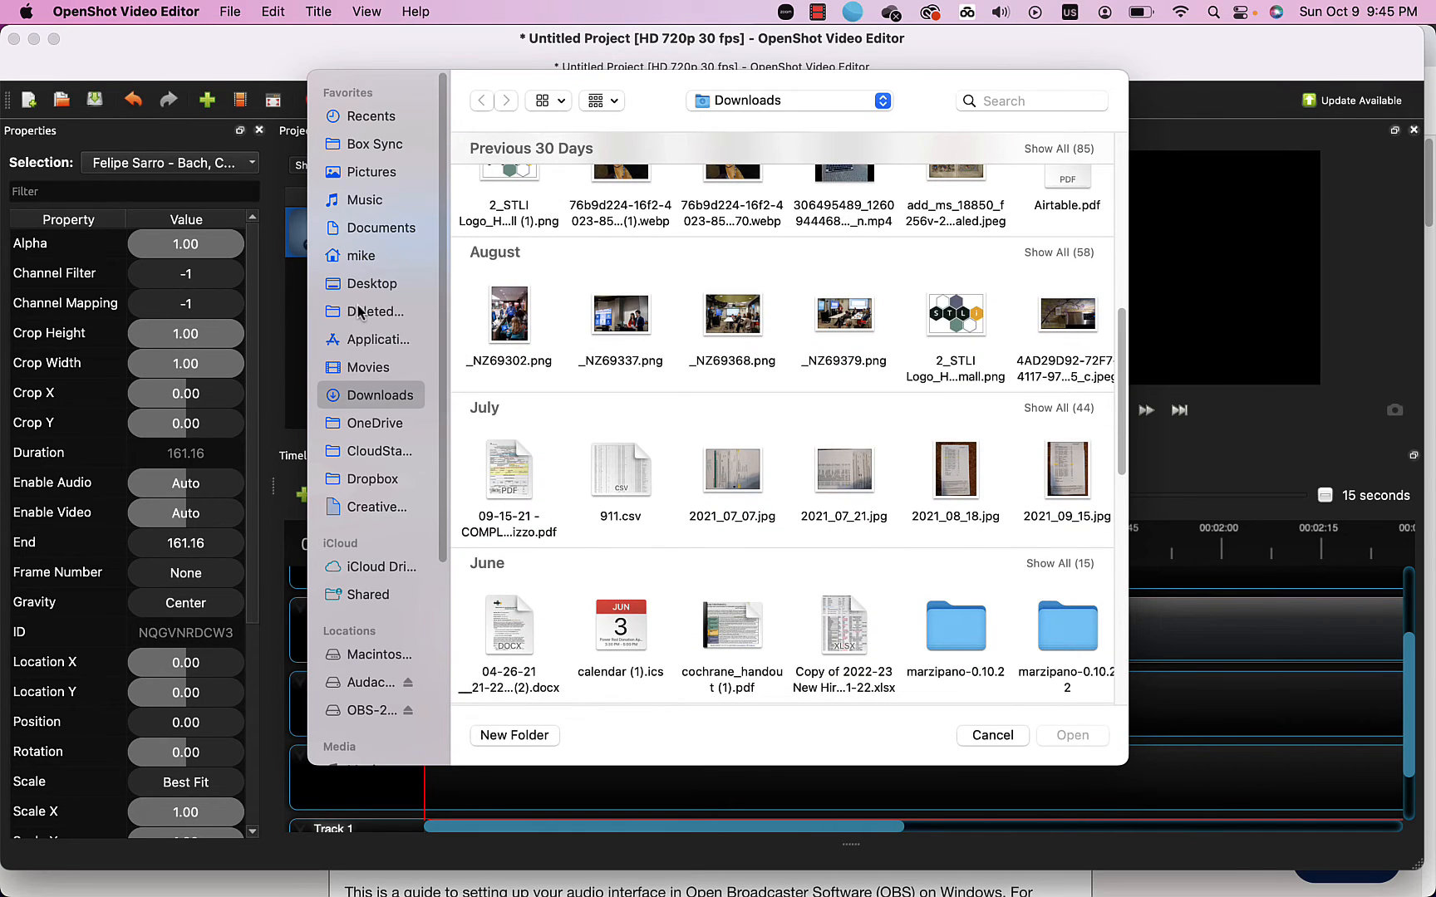
click(1013, 99)
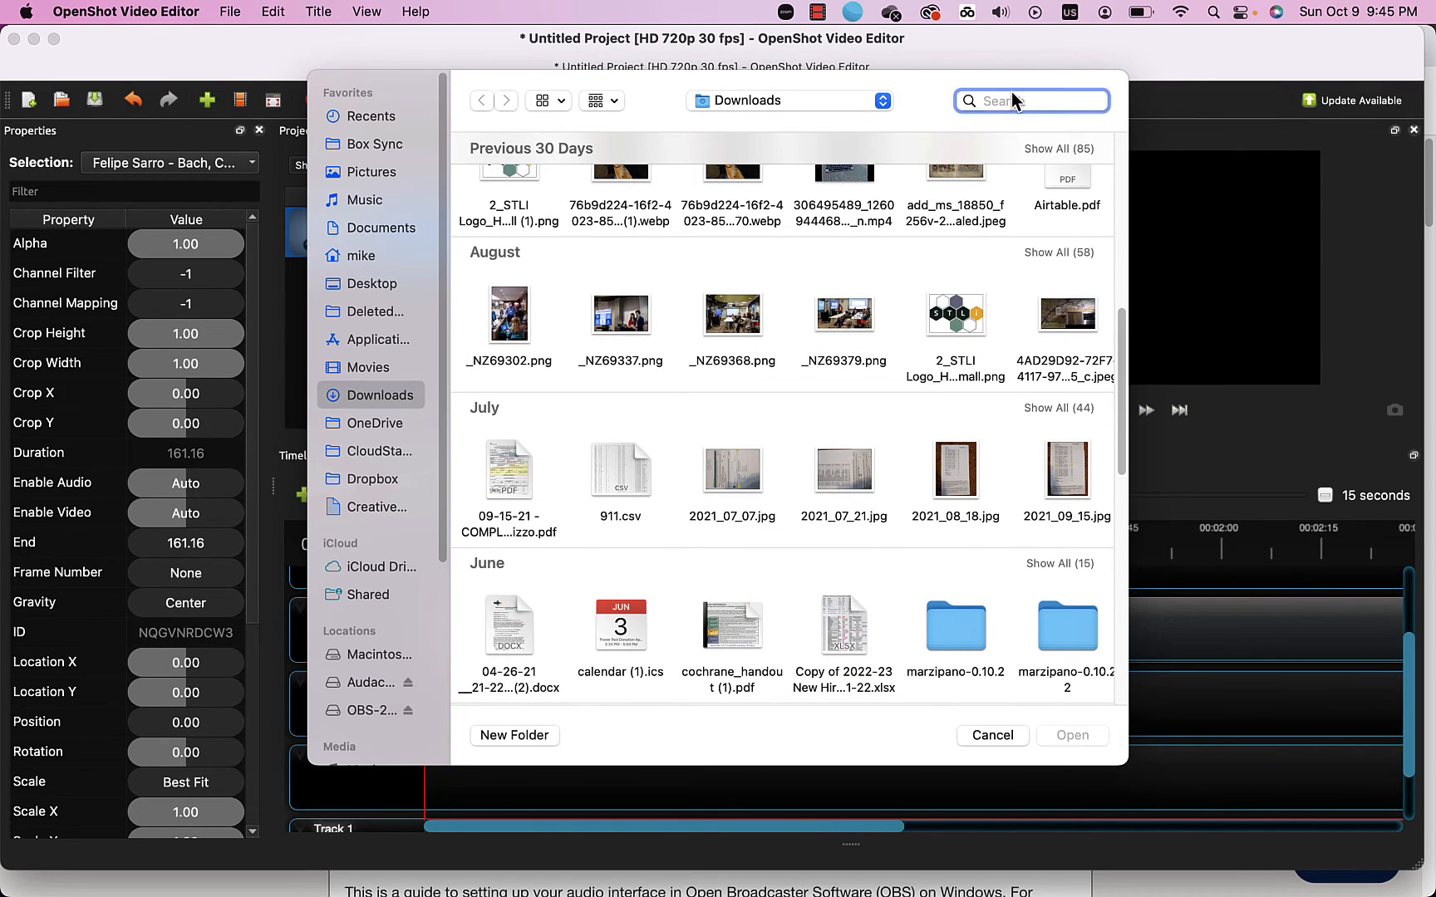
text(.jpg)
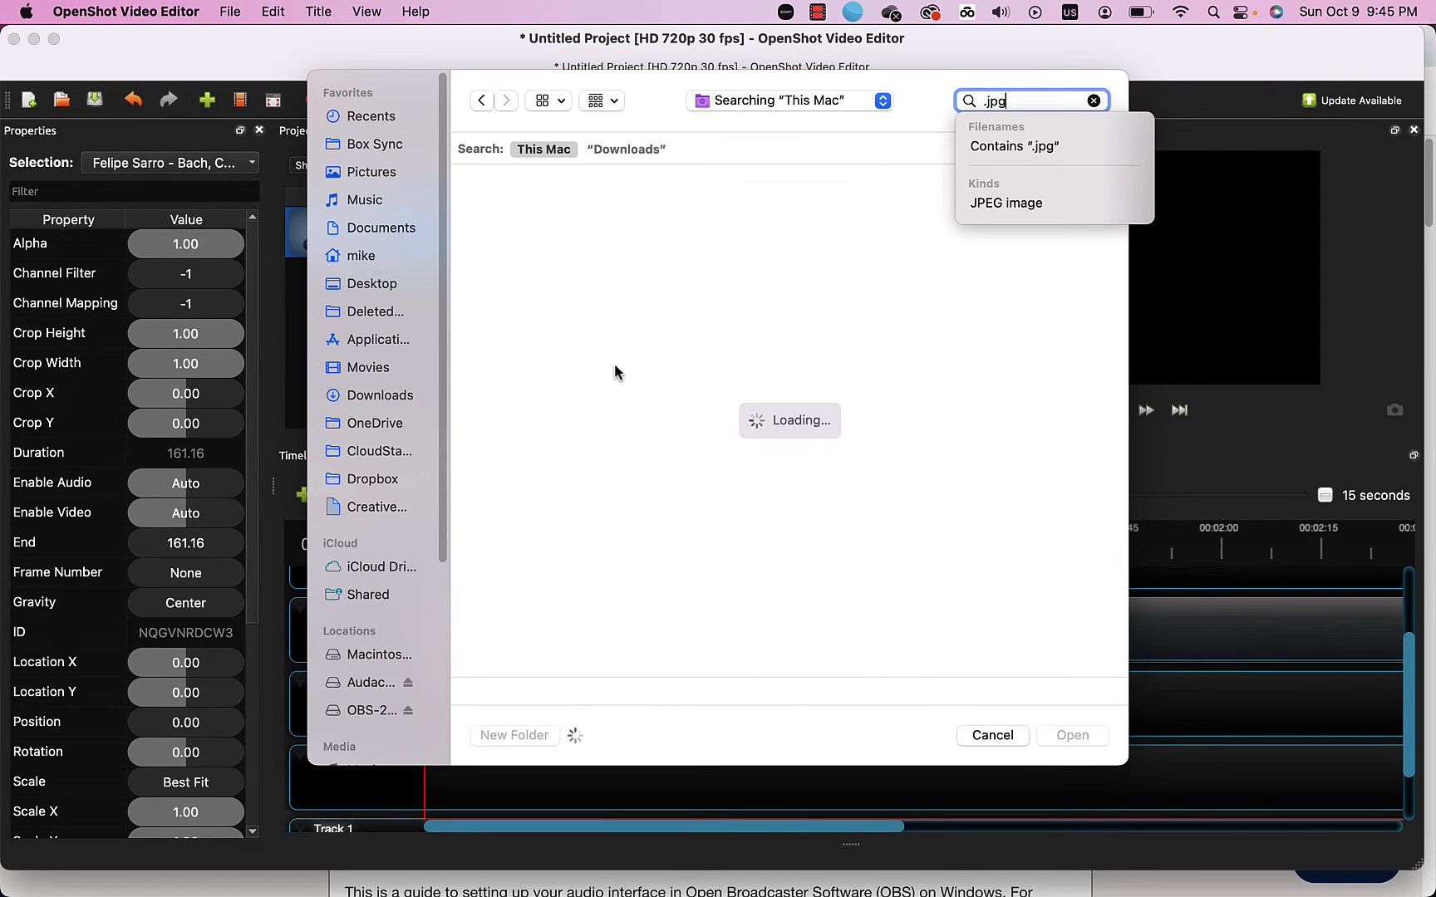
key(Return)
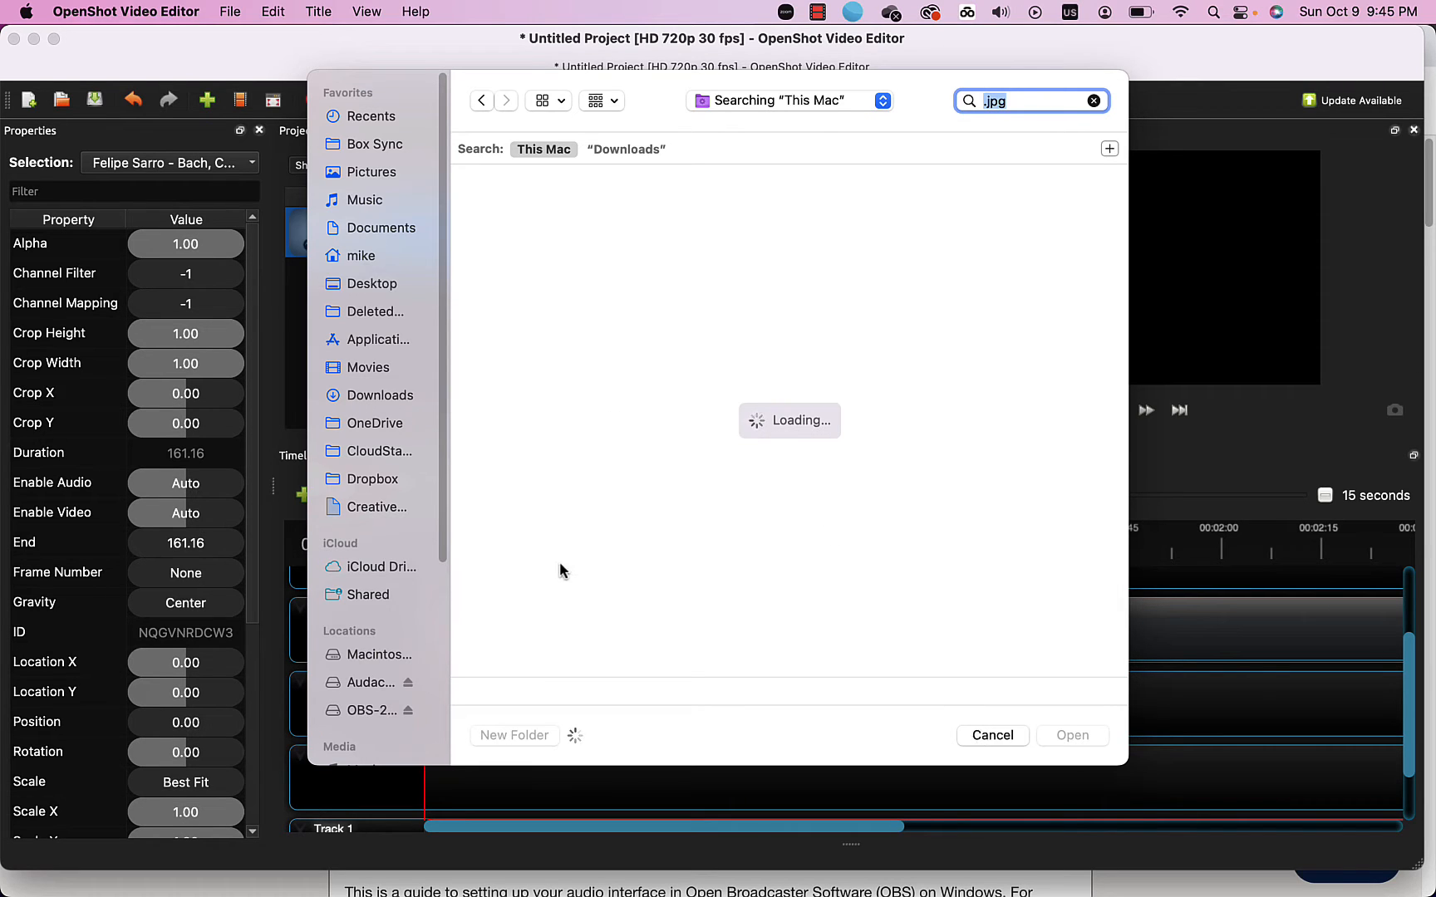
key(Escape)
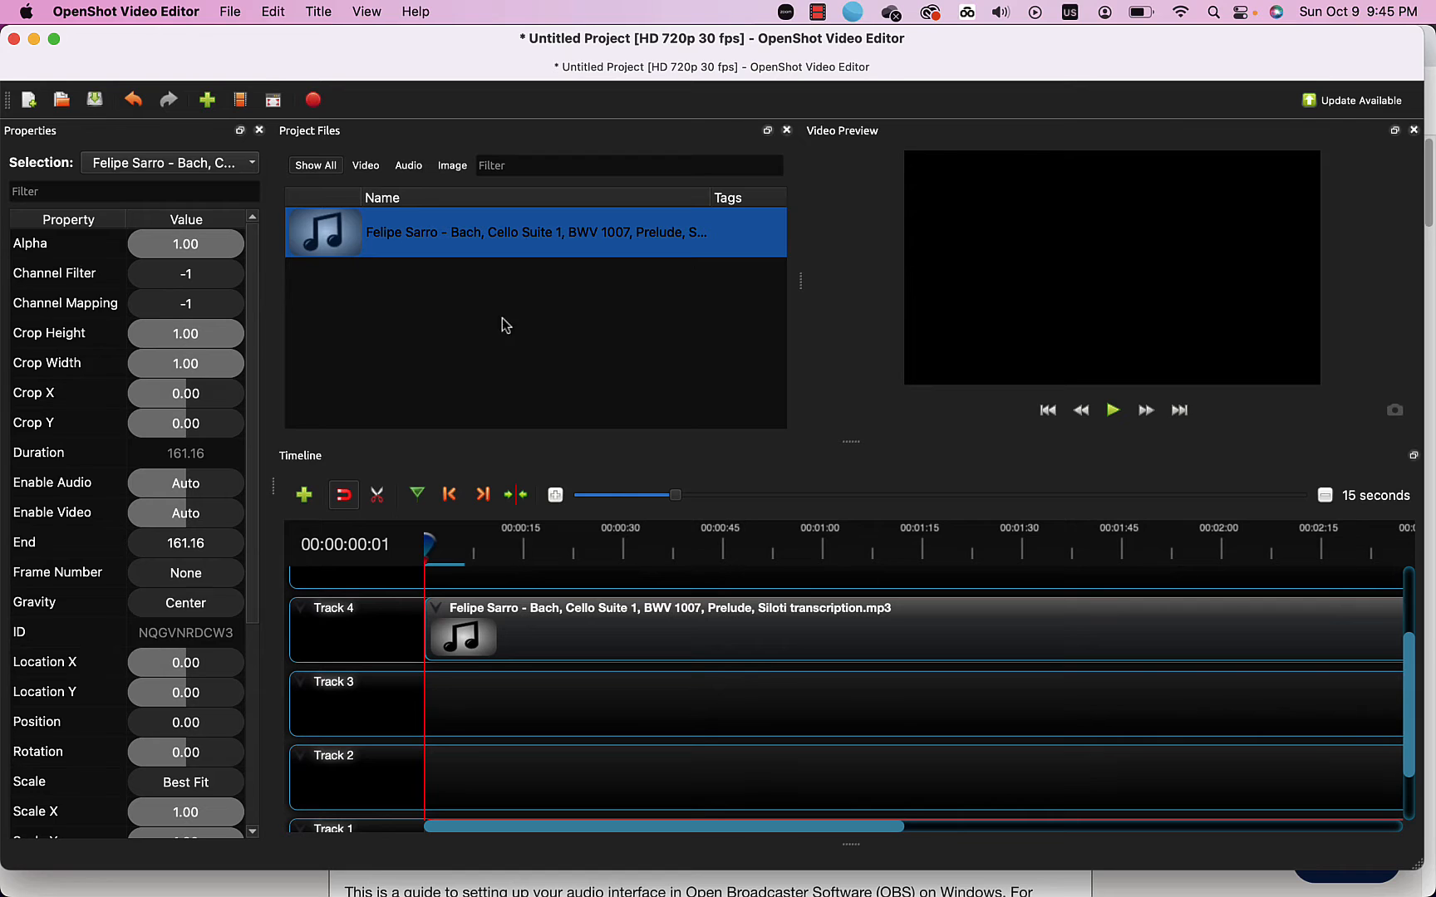
In the Downloads import browser, select the cartoon avatar, cat photo and portrait photo.
click(203, 103)
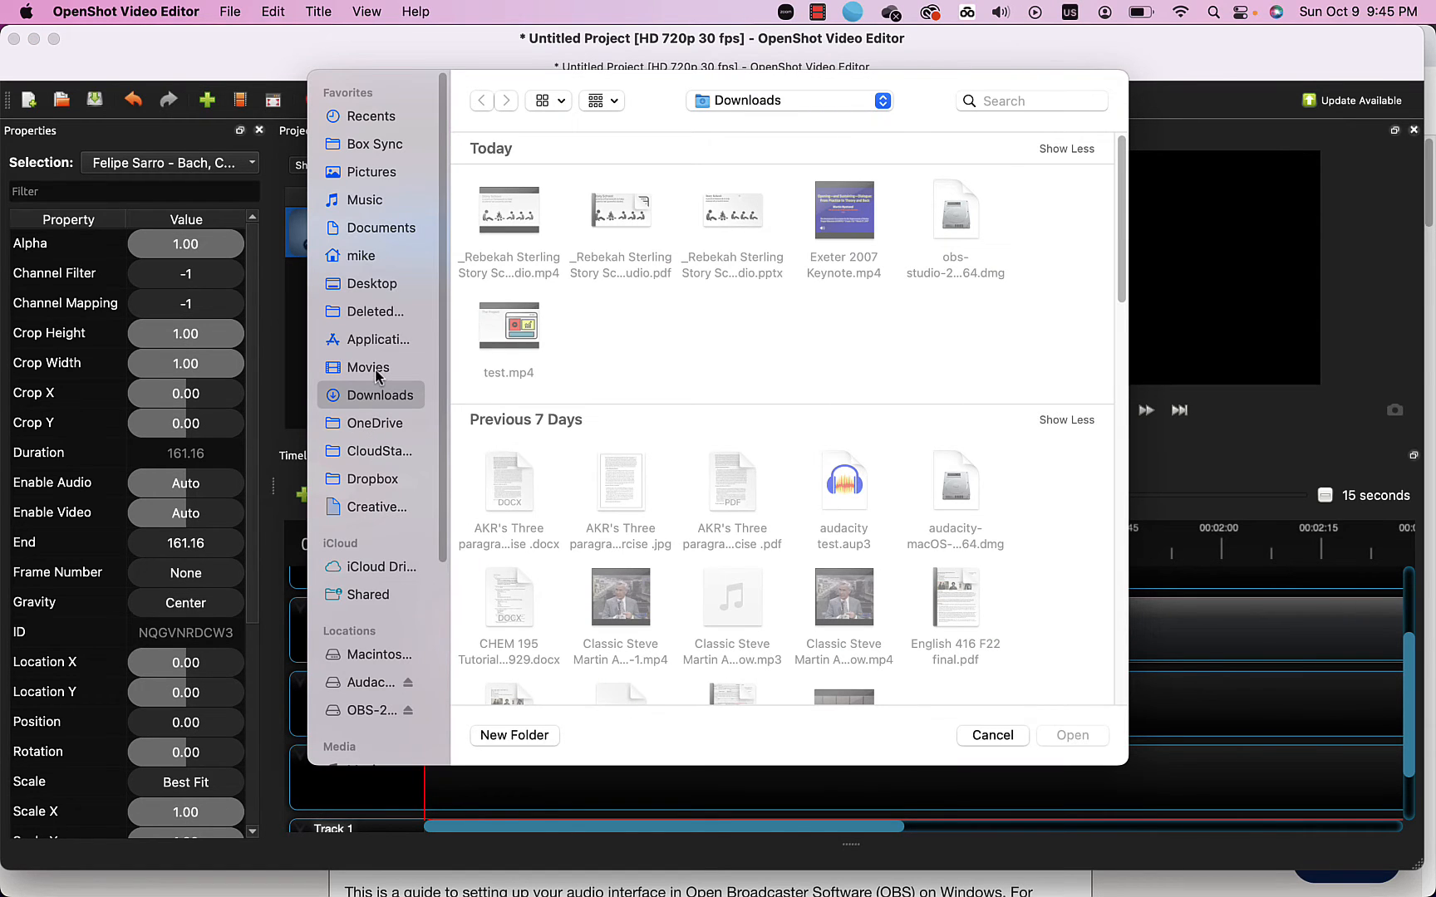
scroll(849, 531, down, 5)
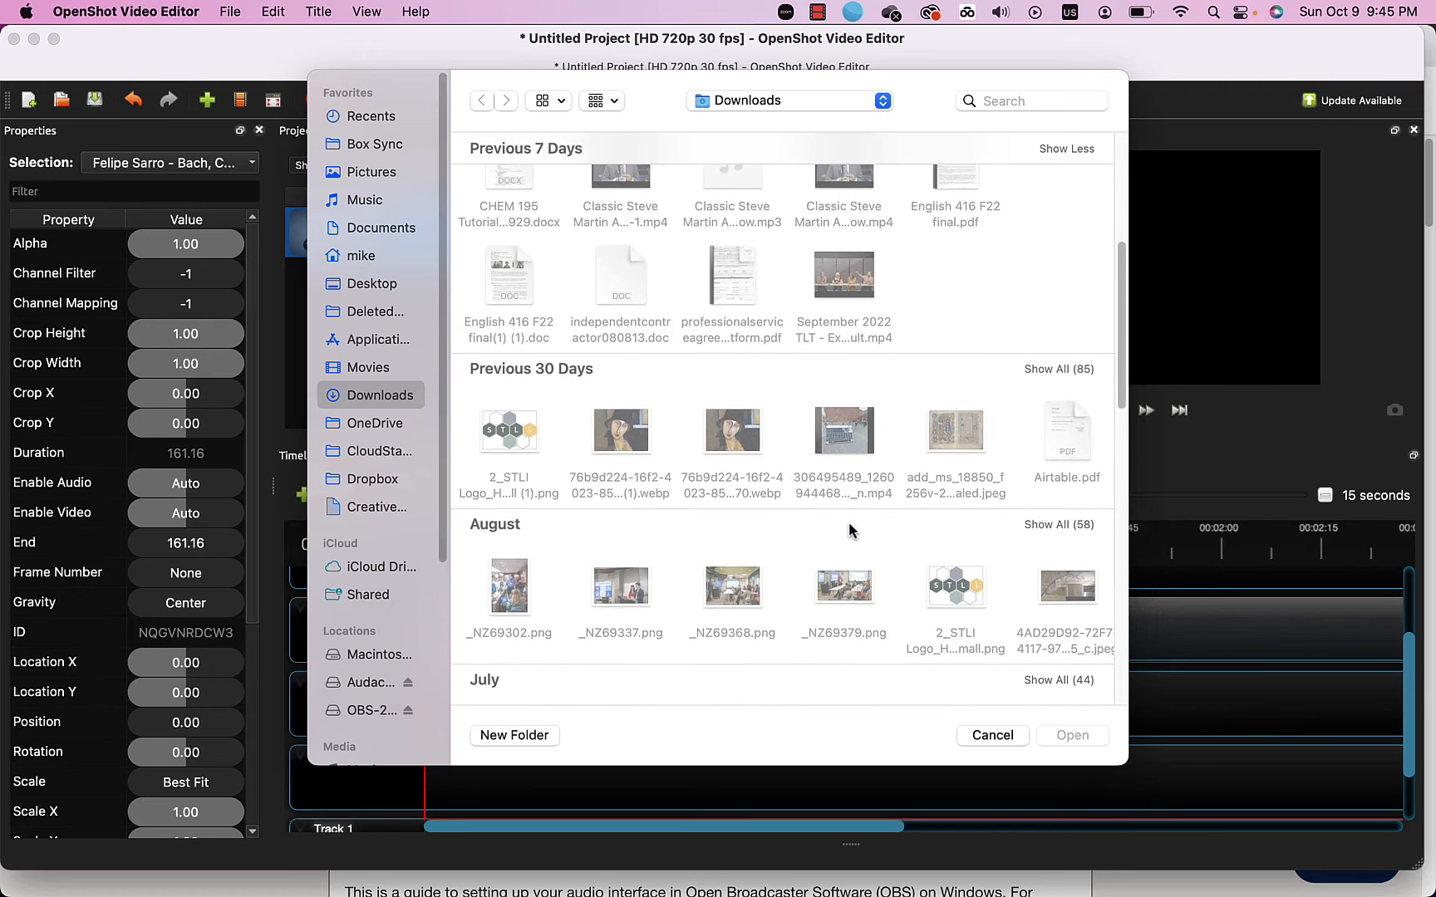
scroll(849, 528, down, 5)
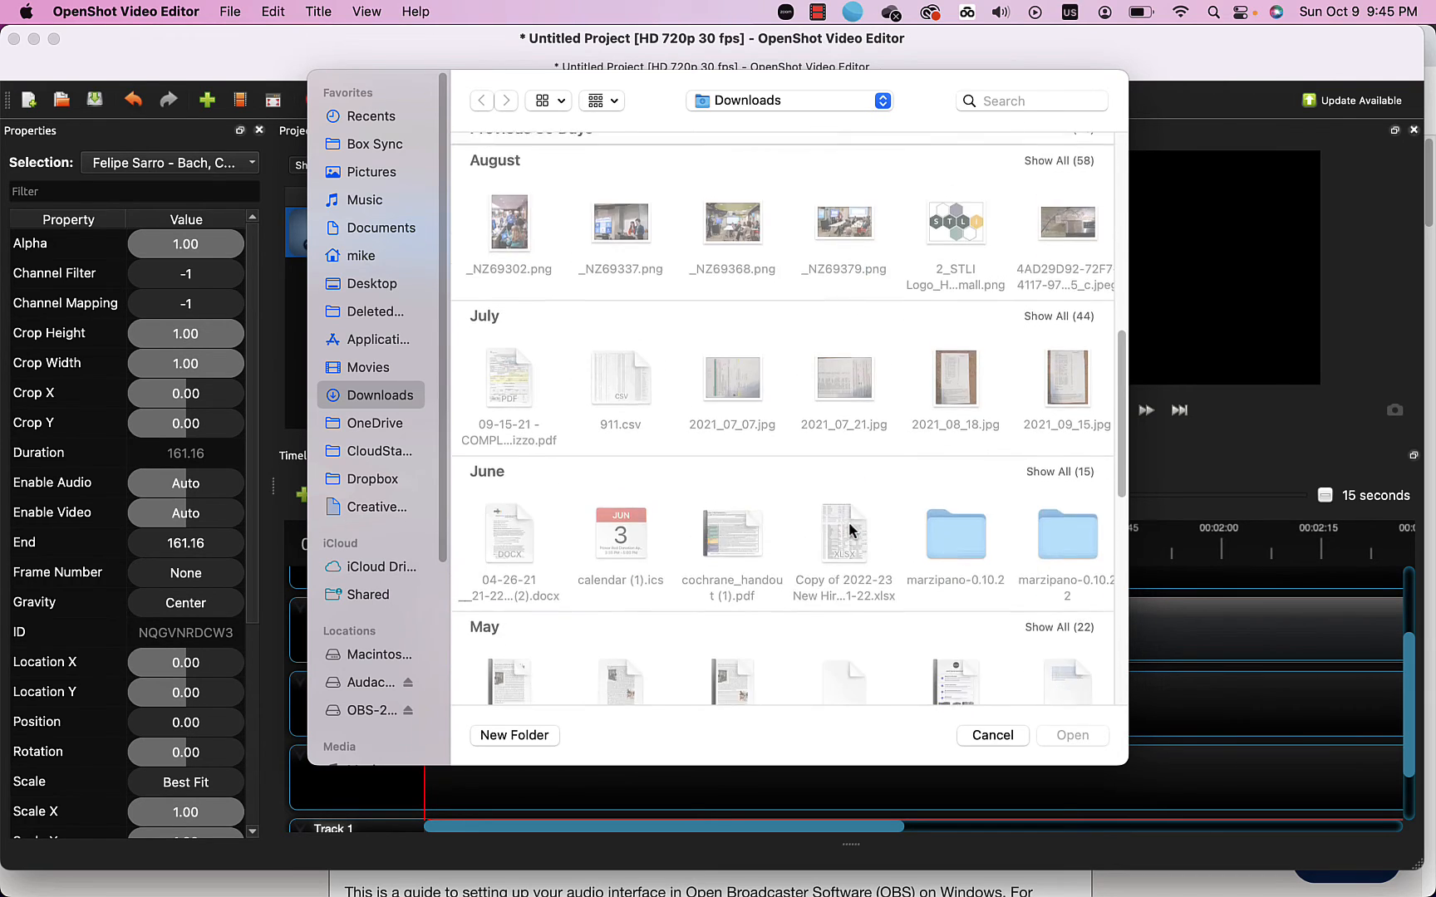
scroll(848, 524, down, 10)
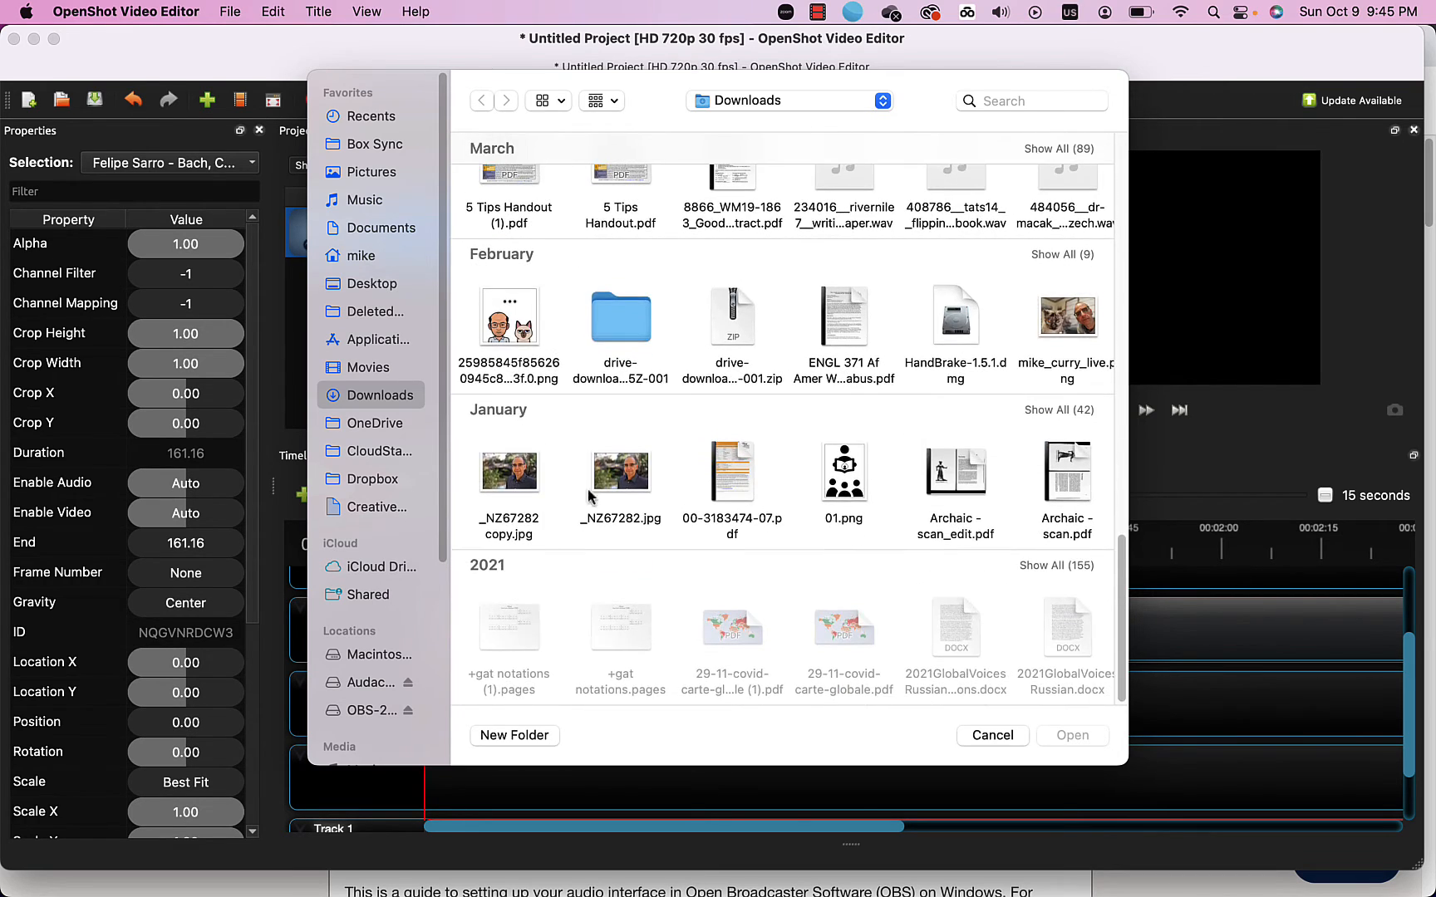
click(505, 334)
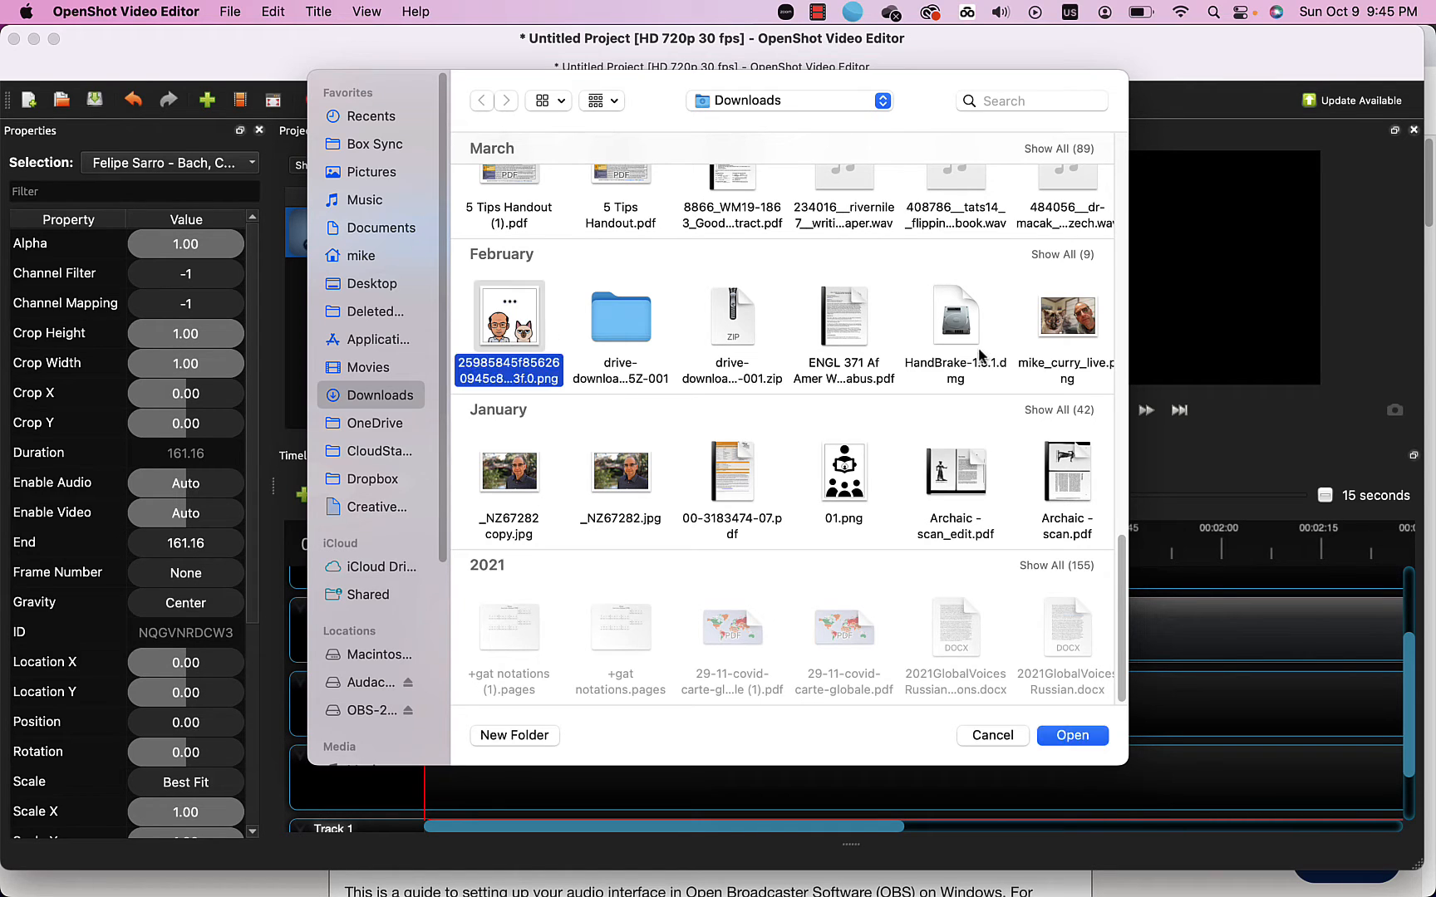
super+click(1065, 326)
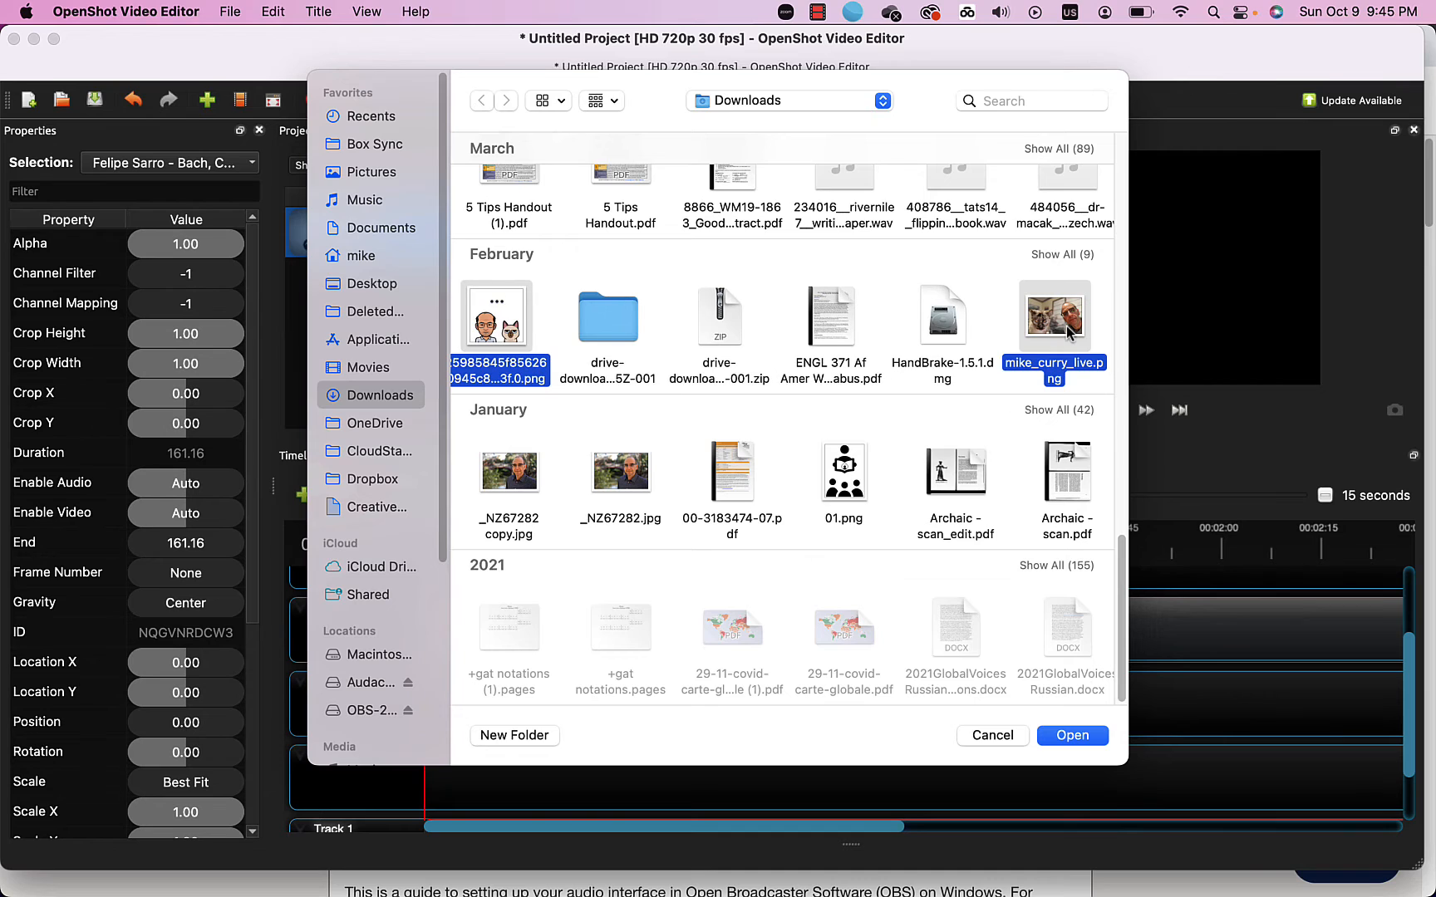
super+click(502, 470)
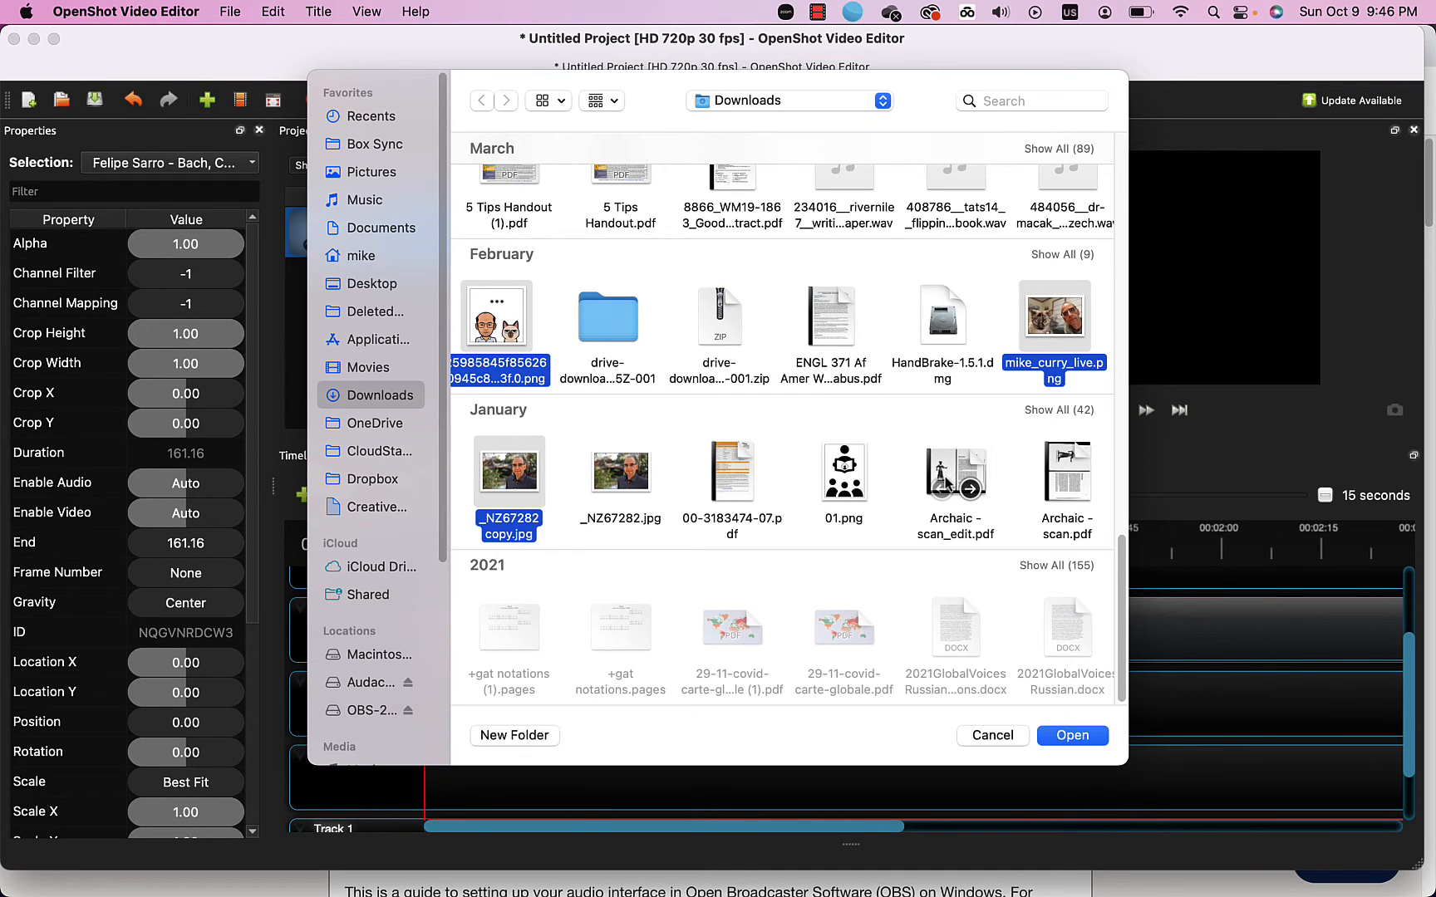
Add the August image, the mp4 video, _NZ69379.png and _NZ69368.png, then import everything.
scroll(946, 484, up, 10)
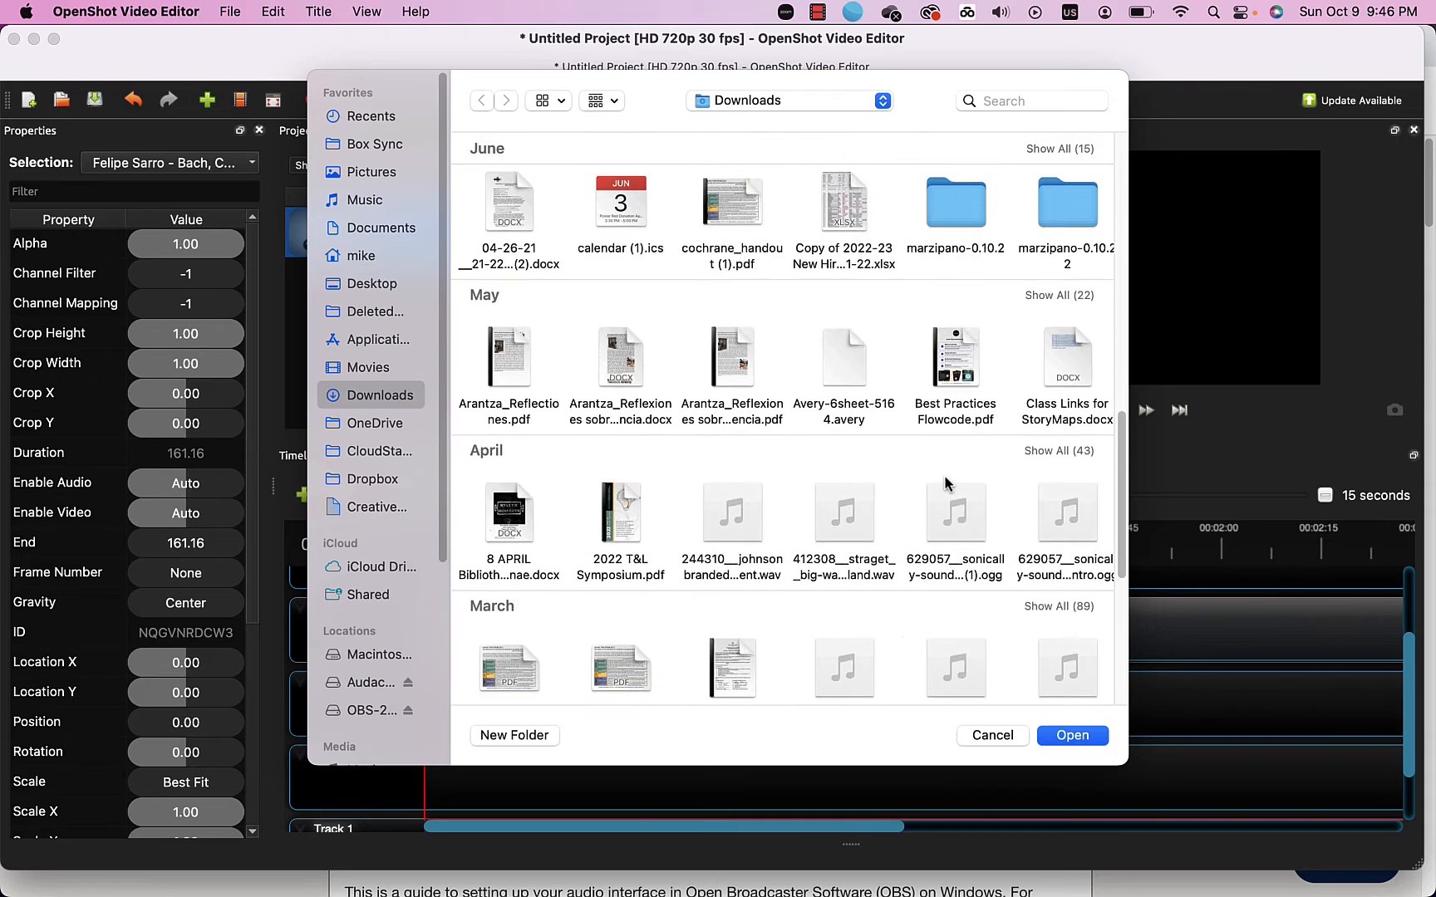
scroll(945, 483, up, 10)
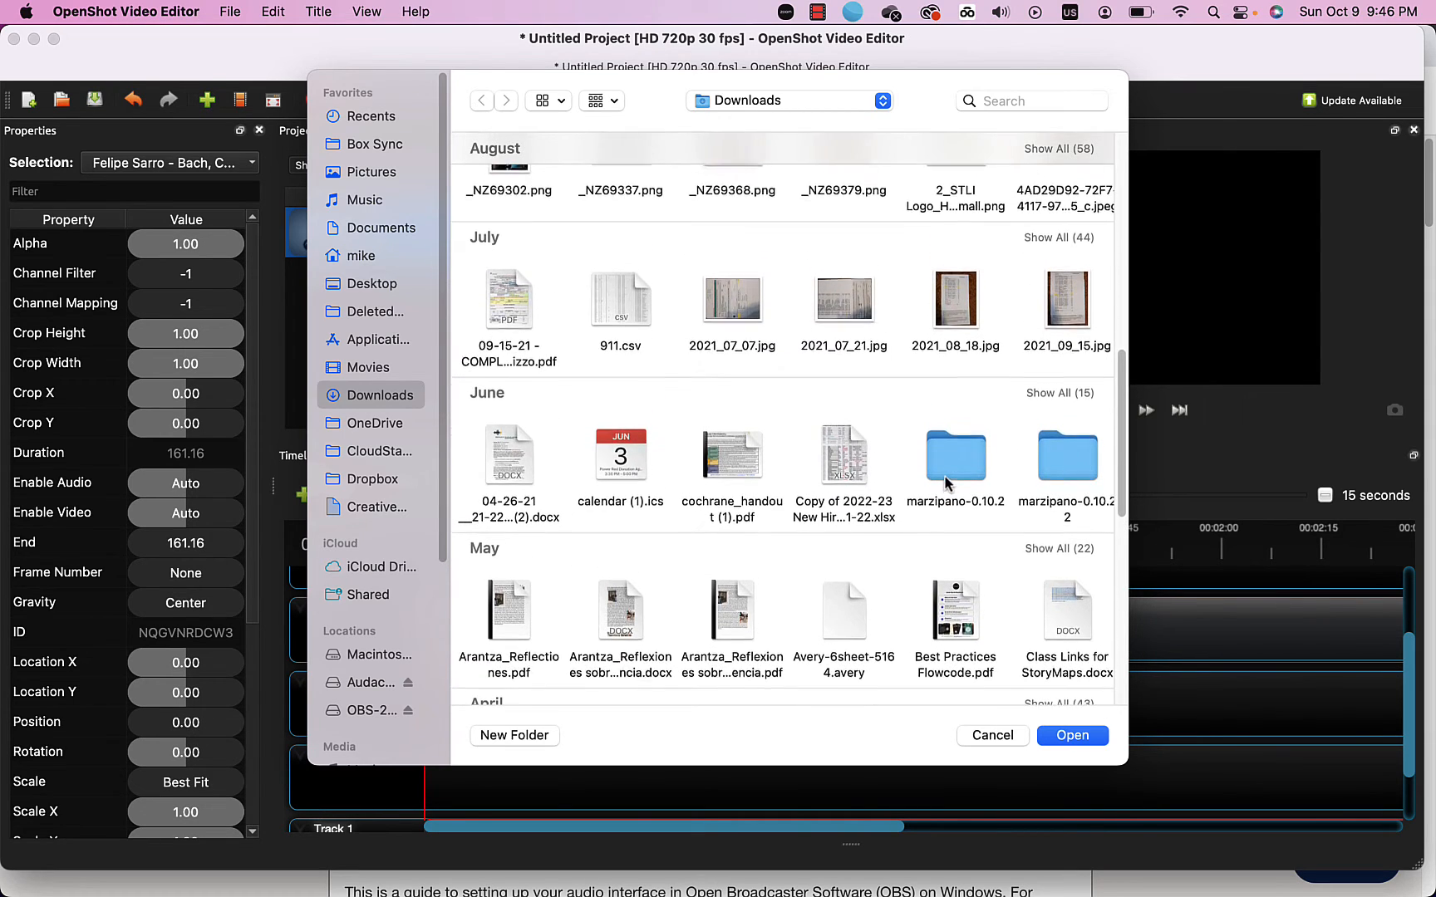
click(1063, 396)
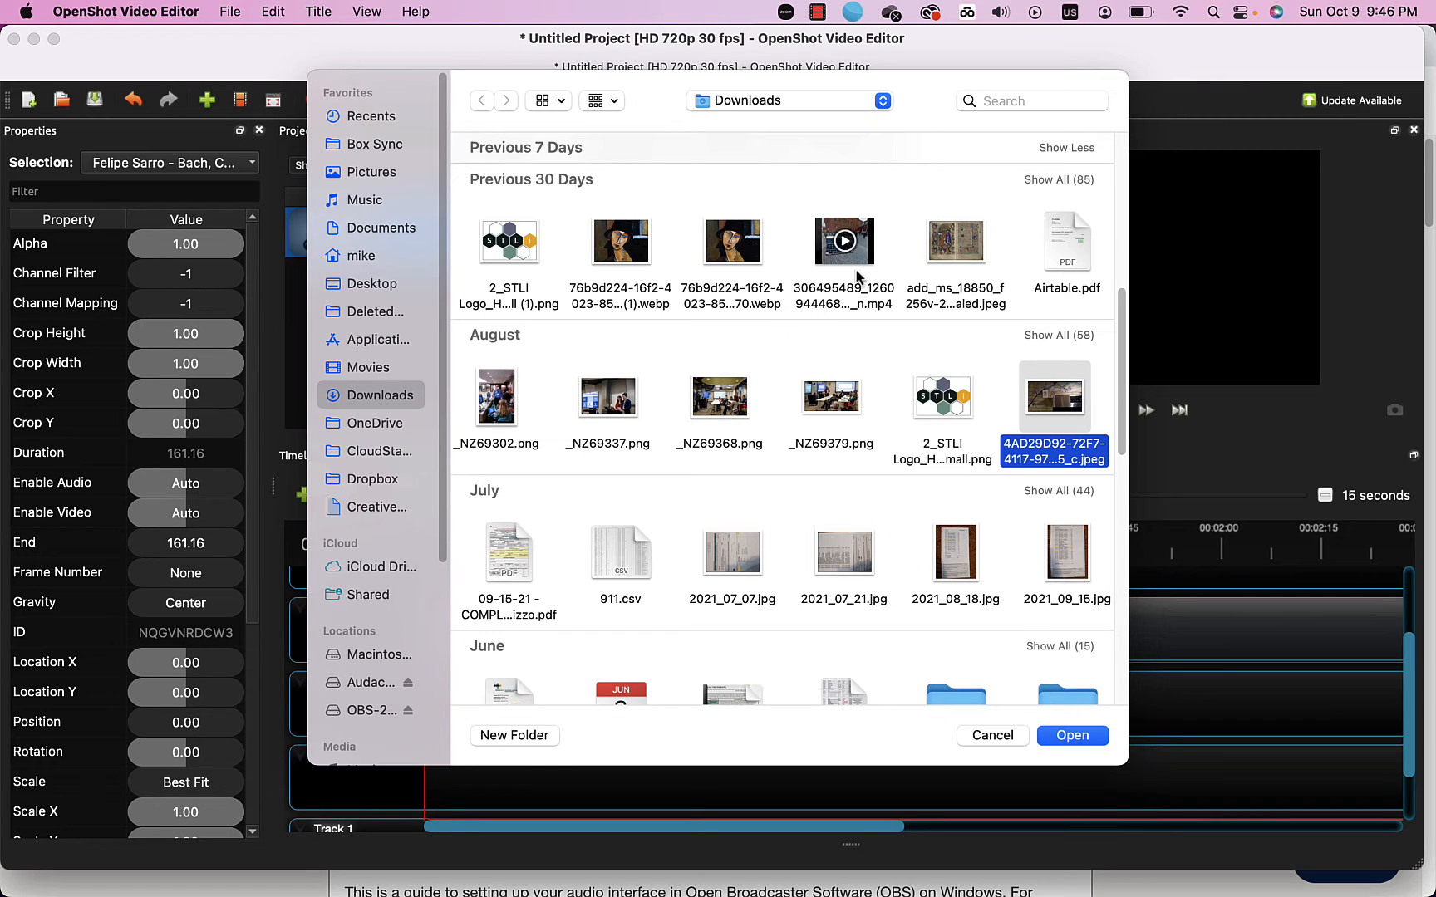
super+click(817, 259)
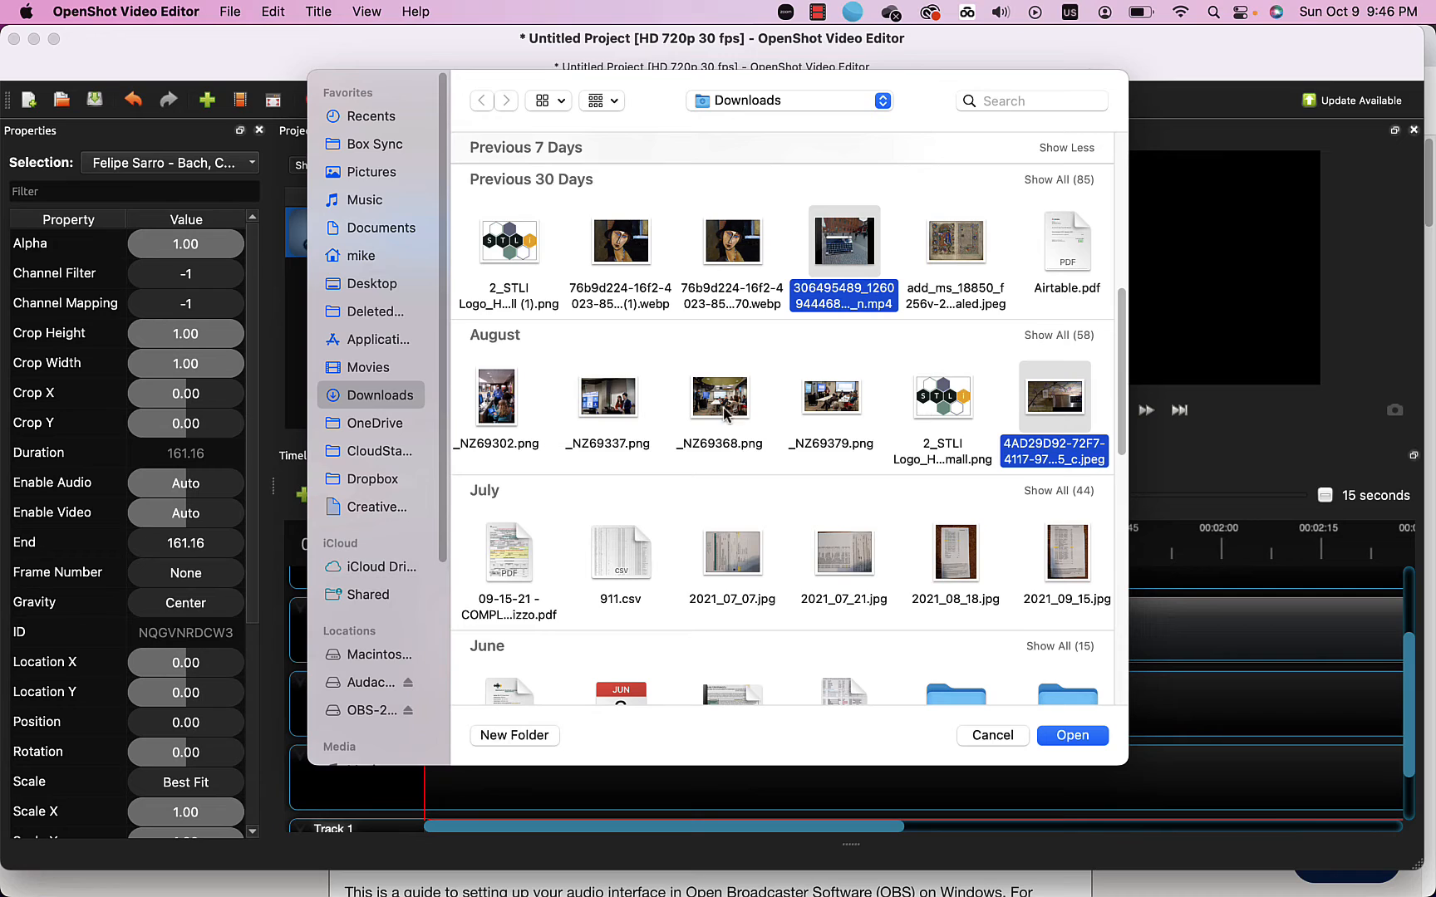
super+click(820, 406)
super+click(730, 413)
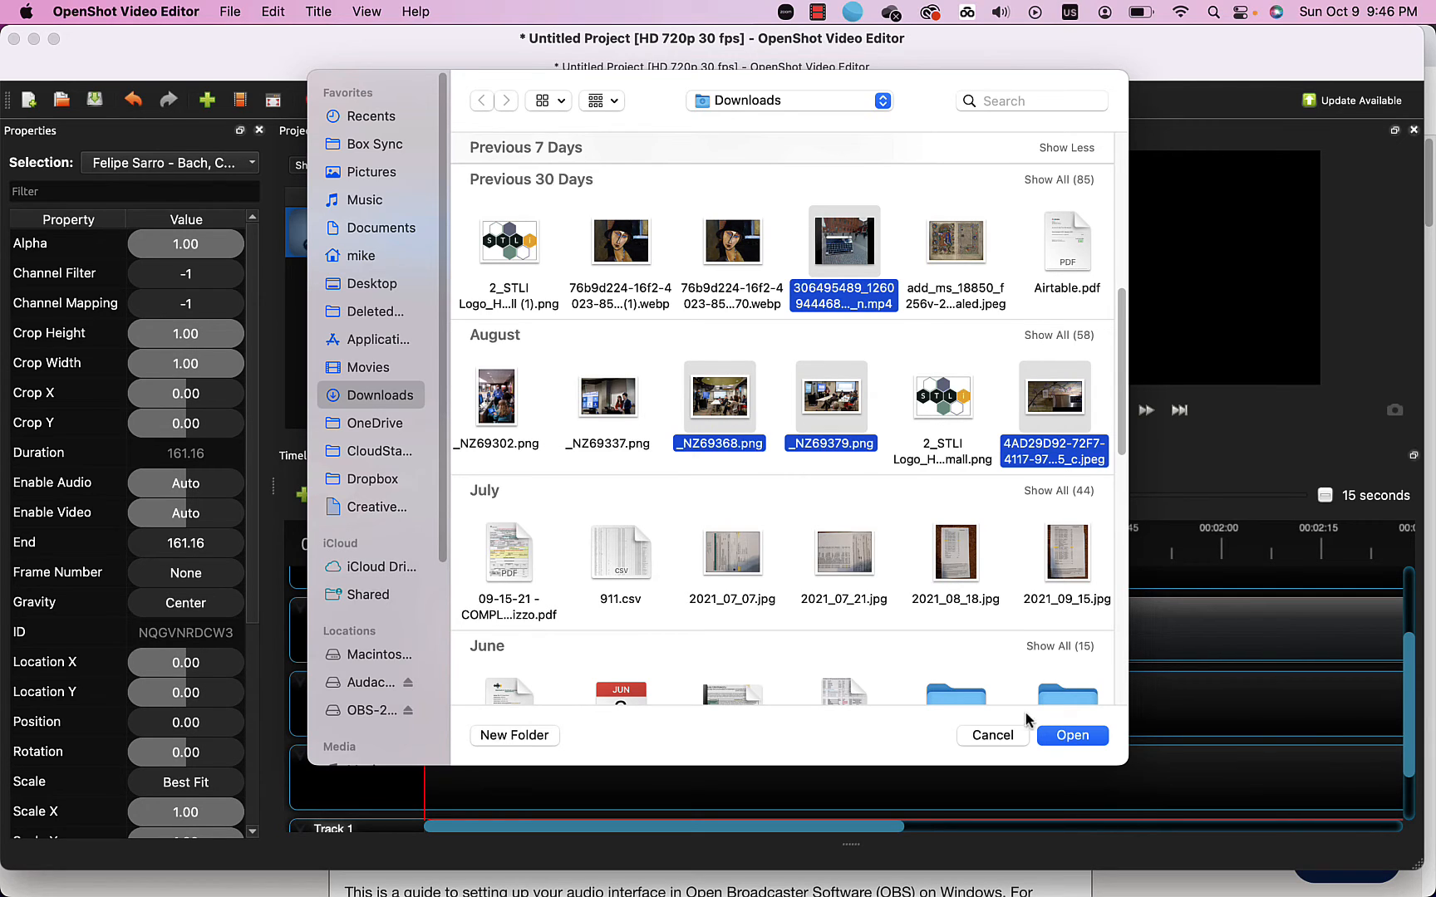
click(1071, 736)
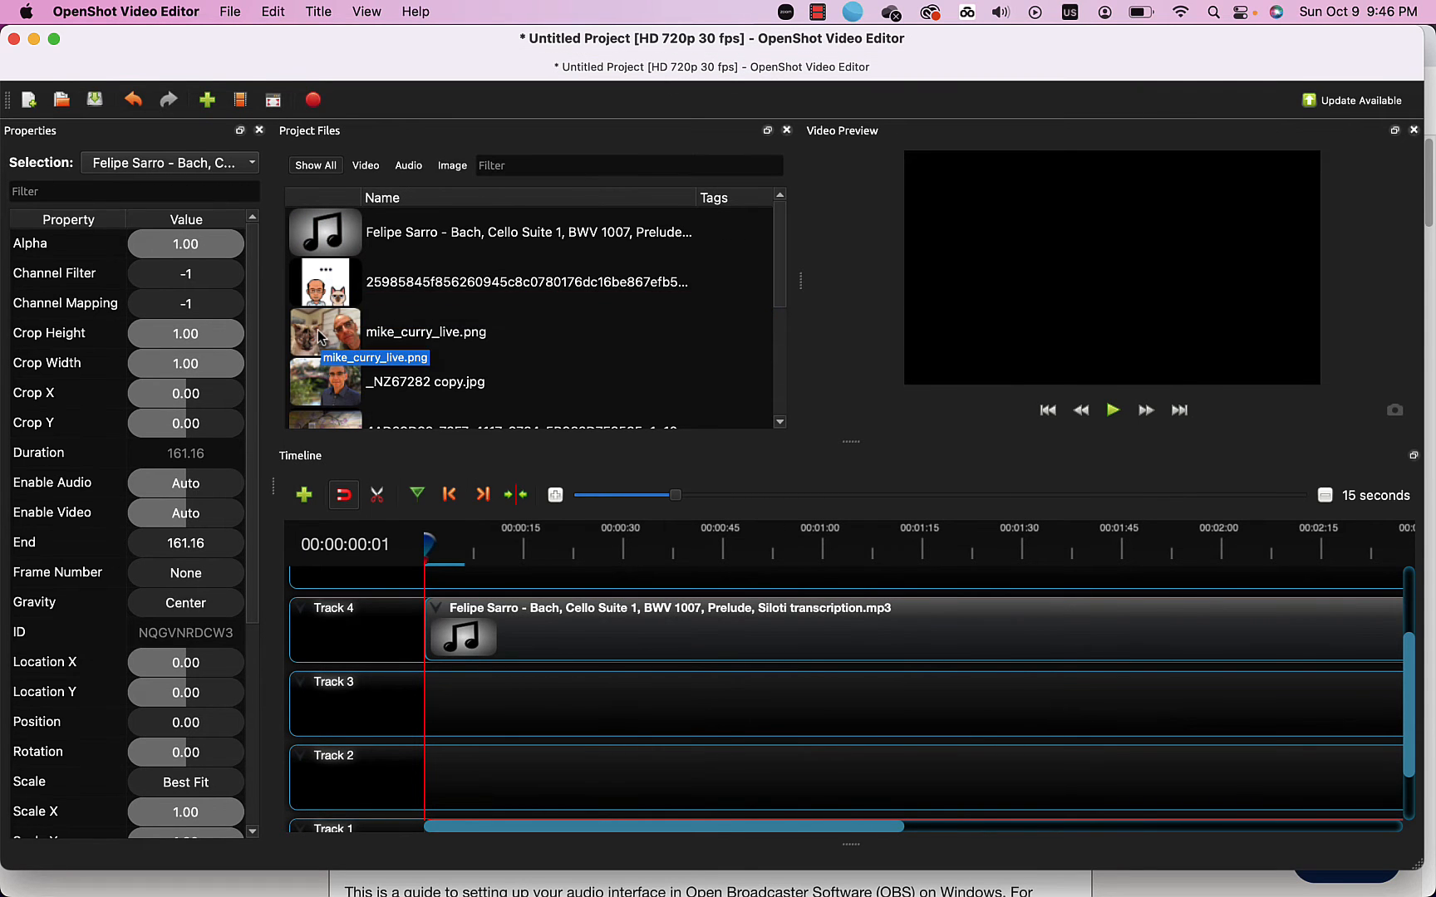
drag(319, 337, 410, 771)
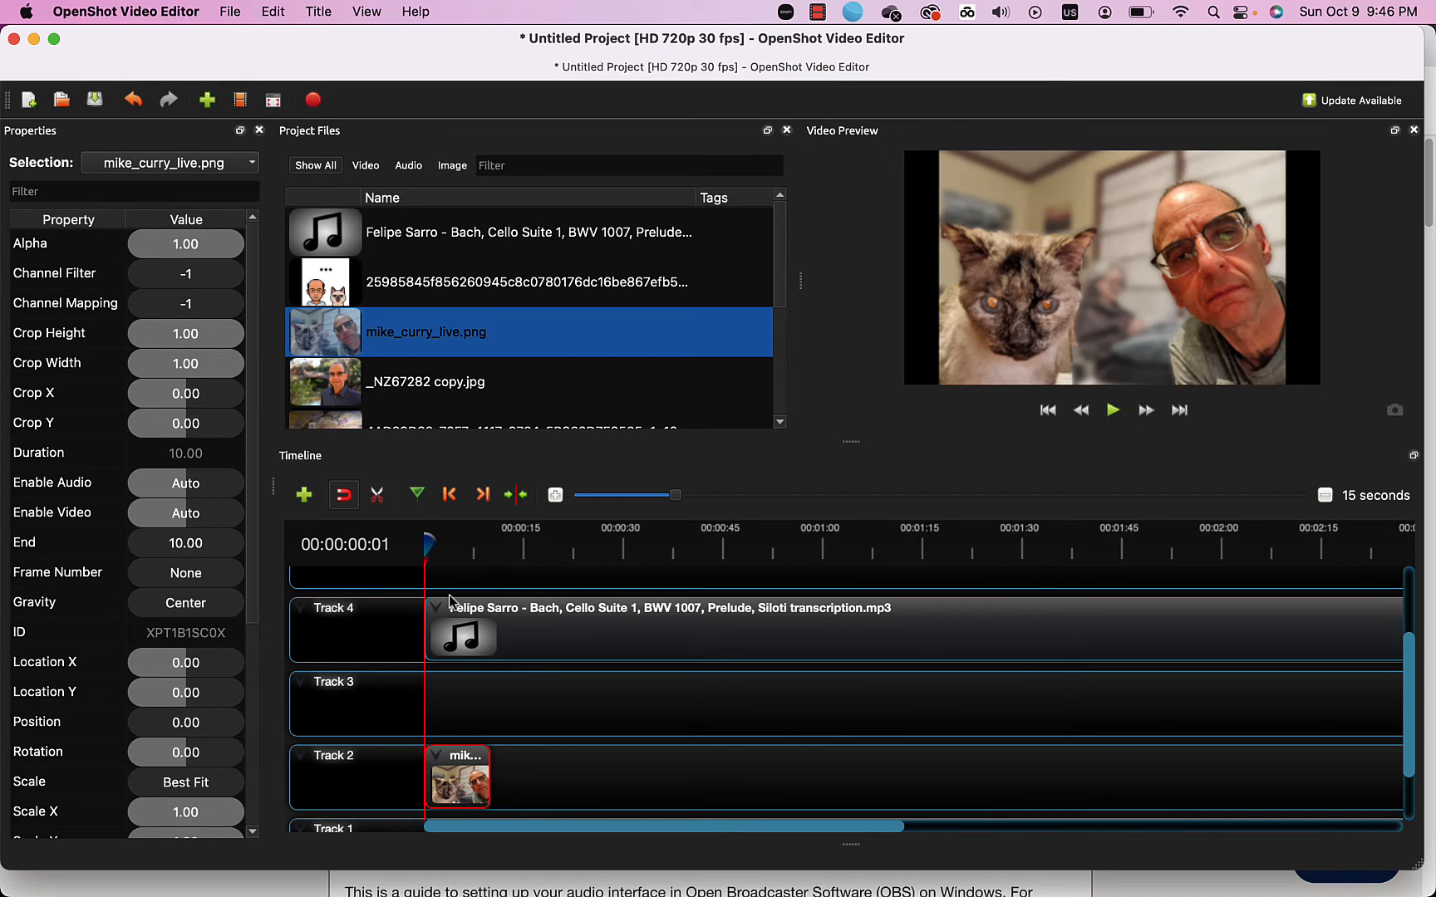
click(1112, 410)
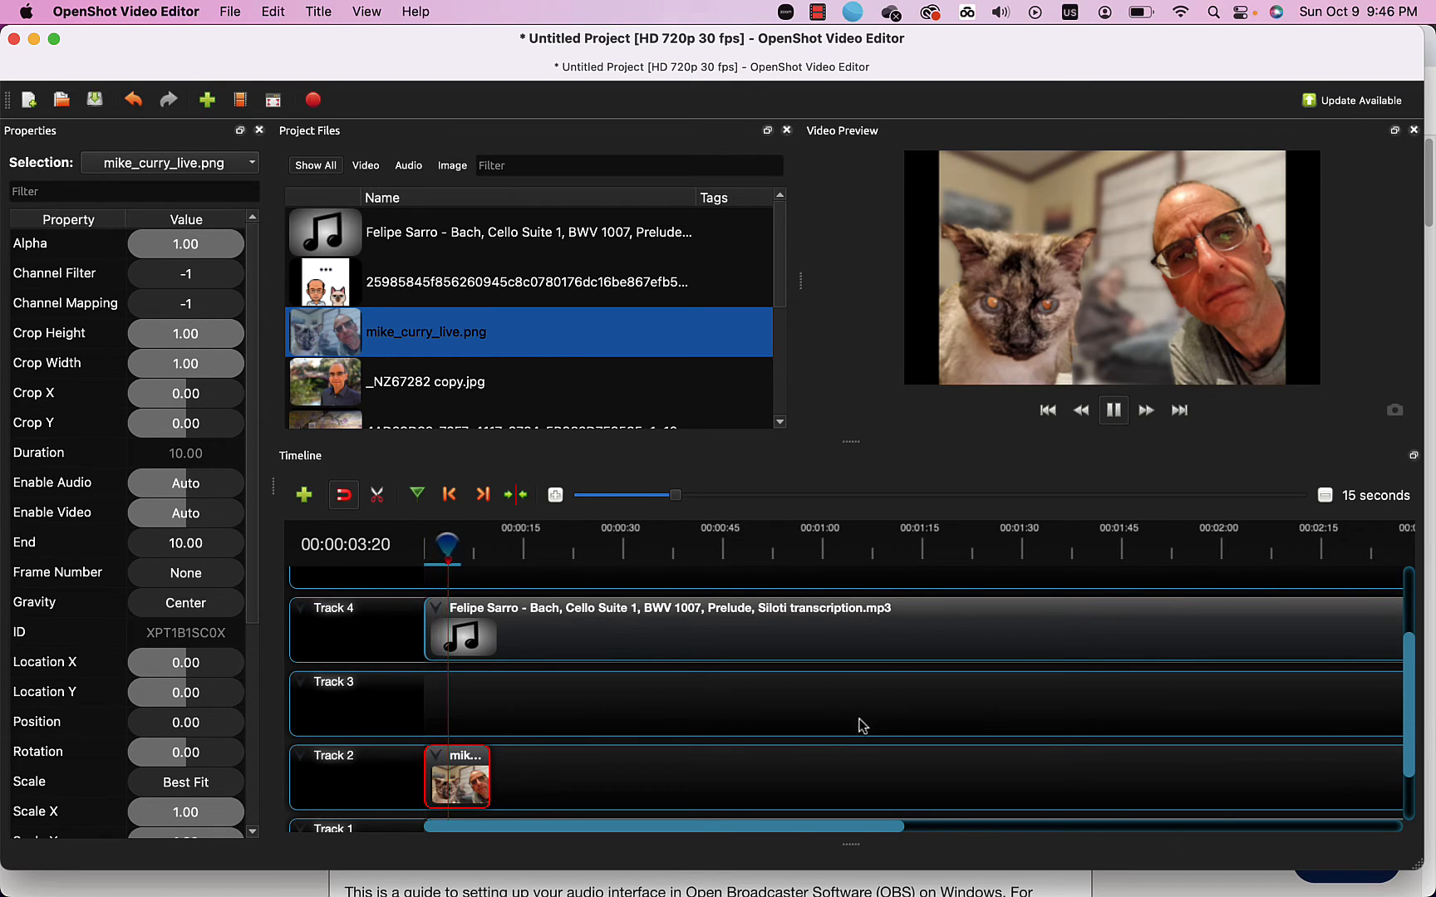
scroll(844, 740, down, 3)
scroll(844, 740, down, 2)
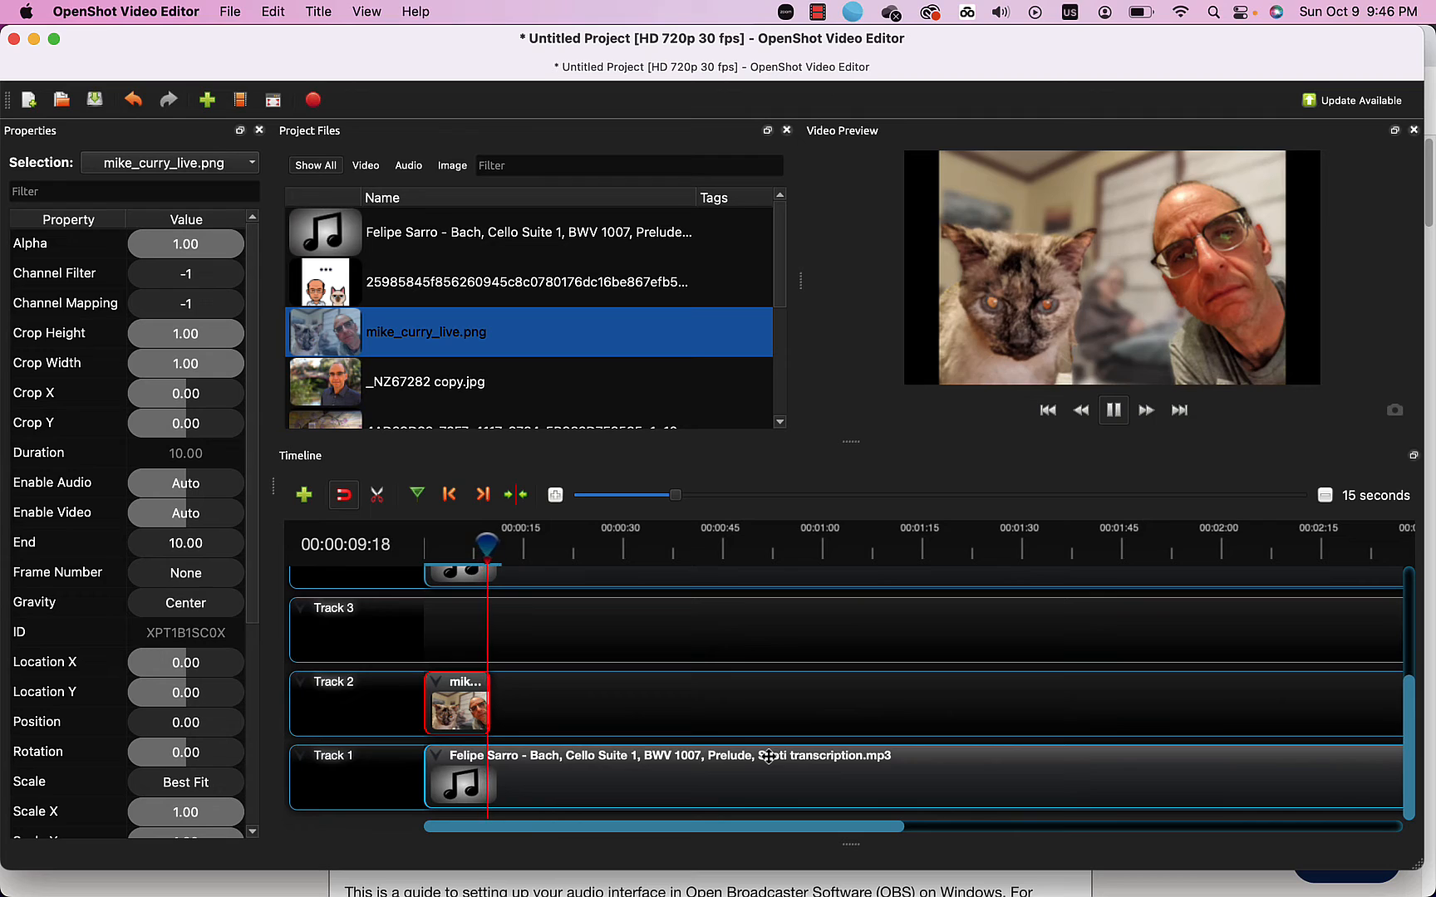
key(space)
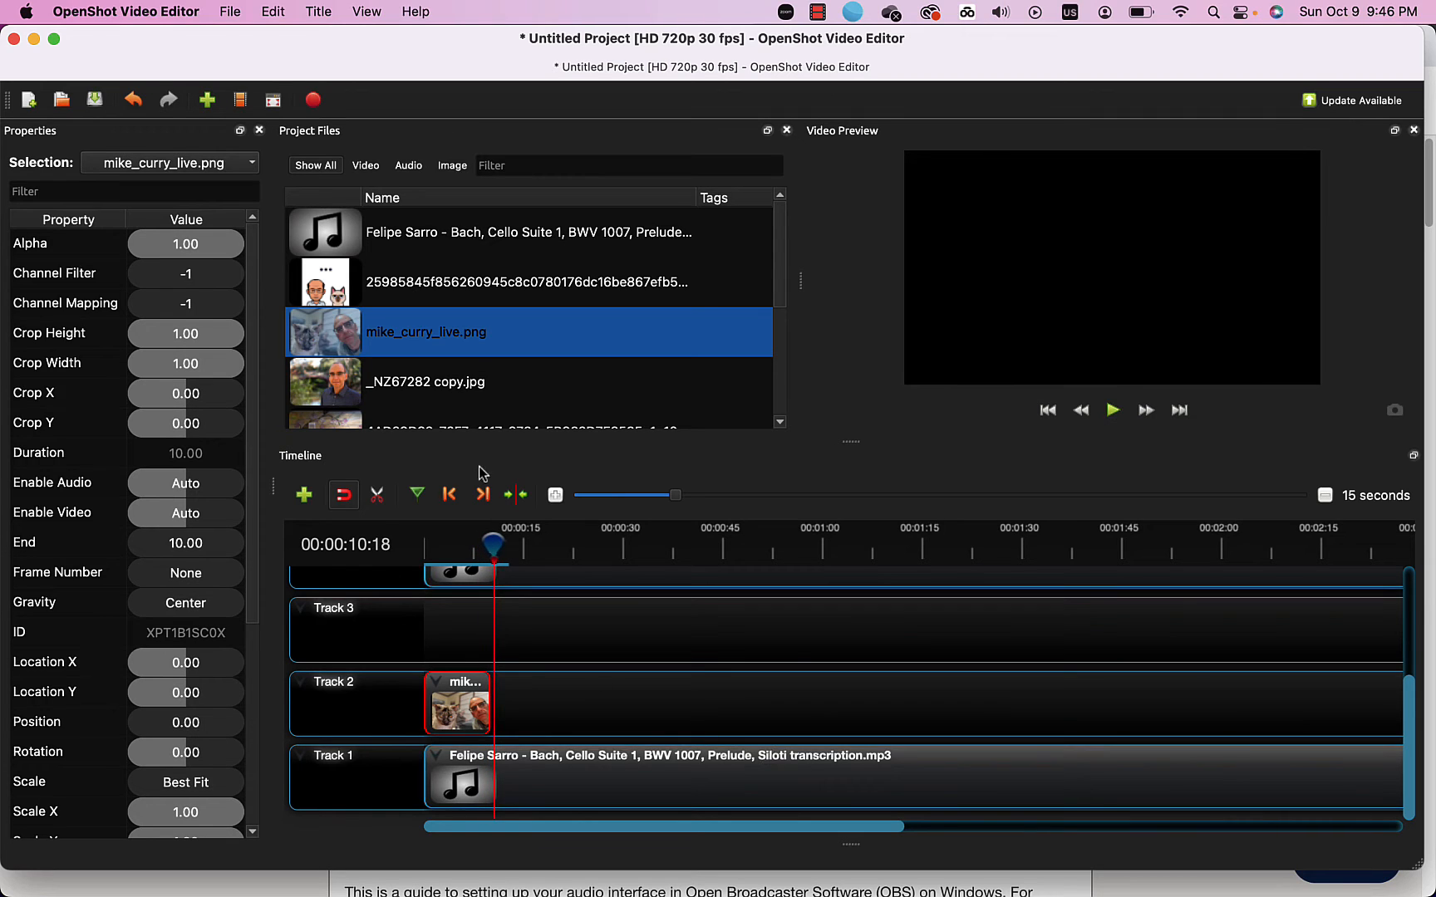
Place _NZ67282 copy.jpg right after the cat clip on Track 2 and play back the join.
click(317, 381)
drag(316, 385, 528, 712)
drag(493, 548, 472, 546)
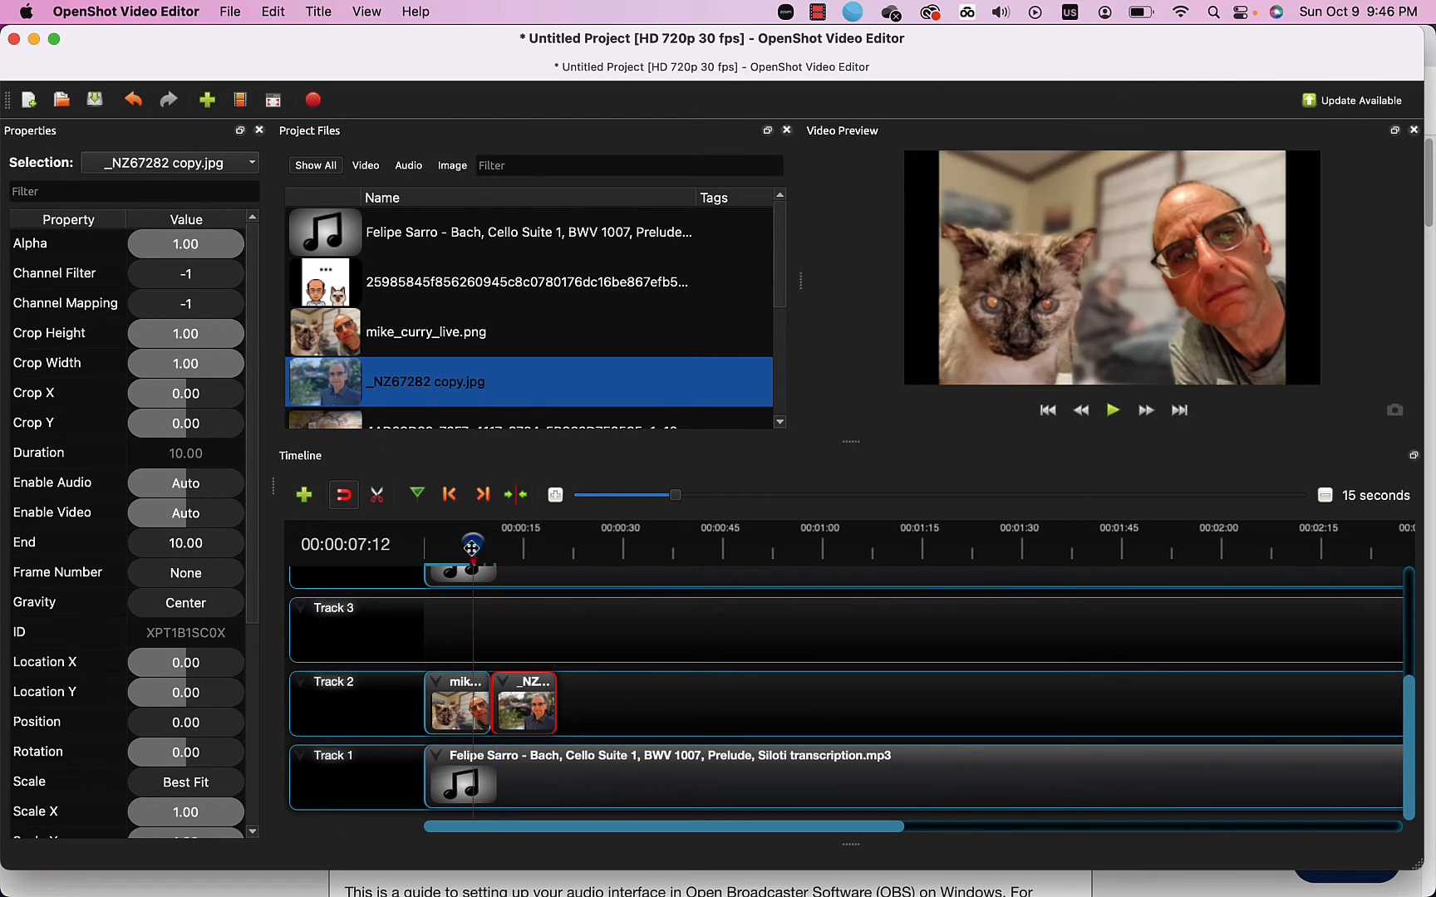
key(space)
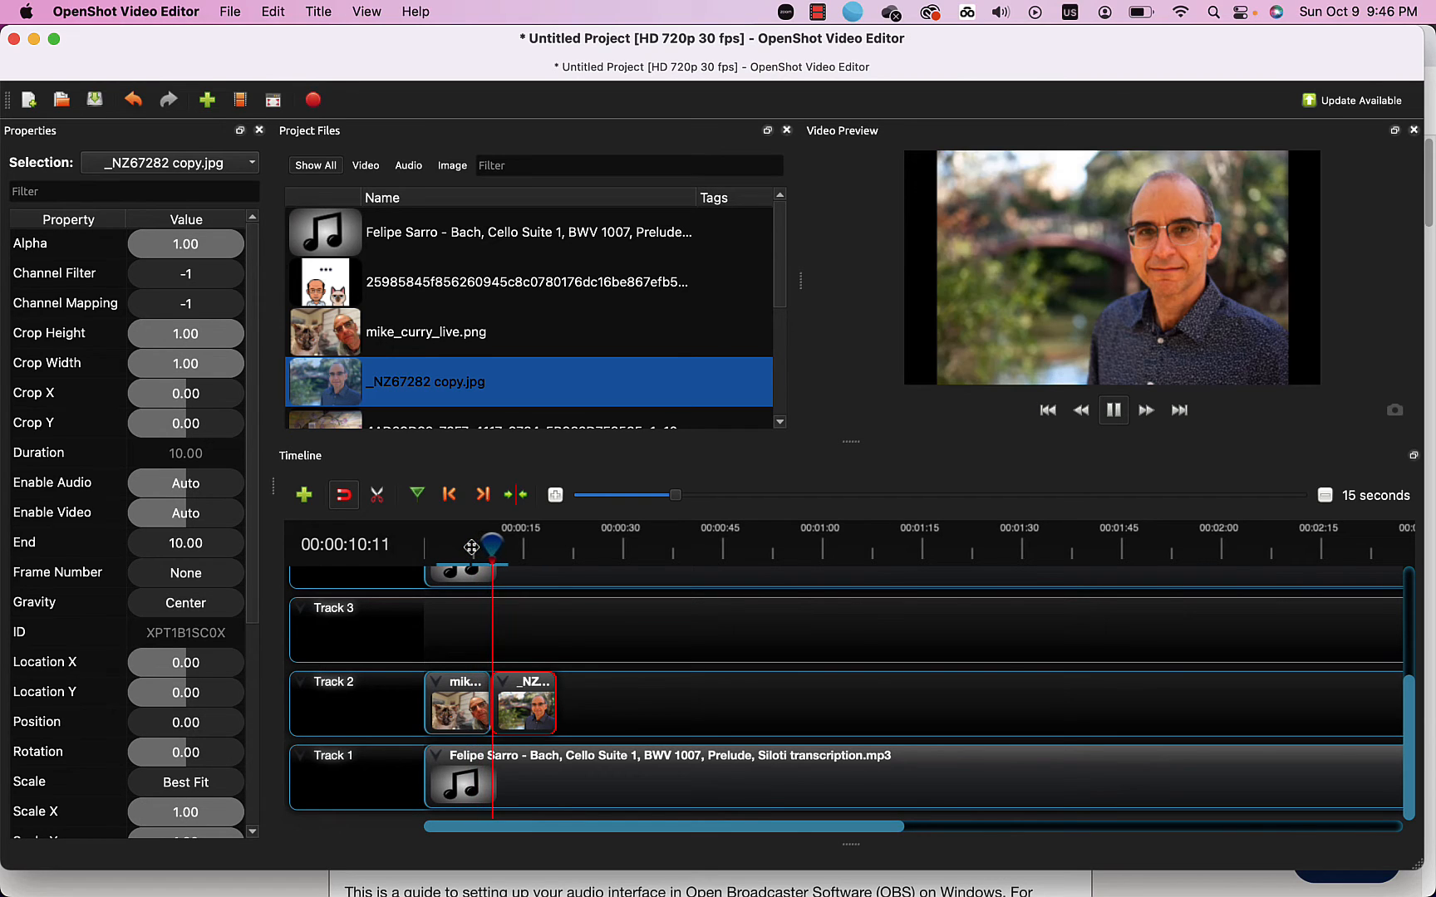
key(space)
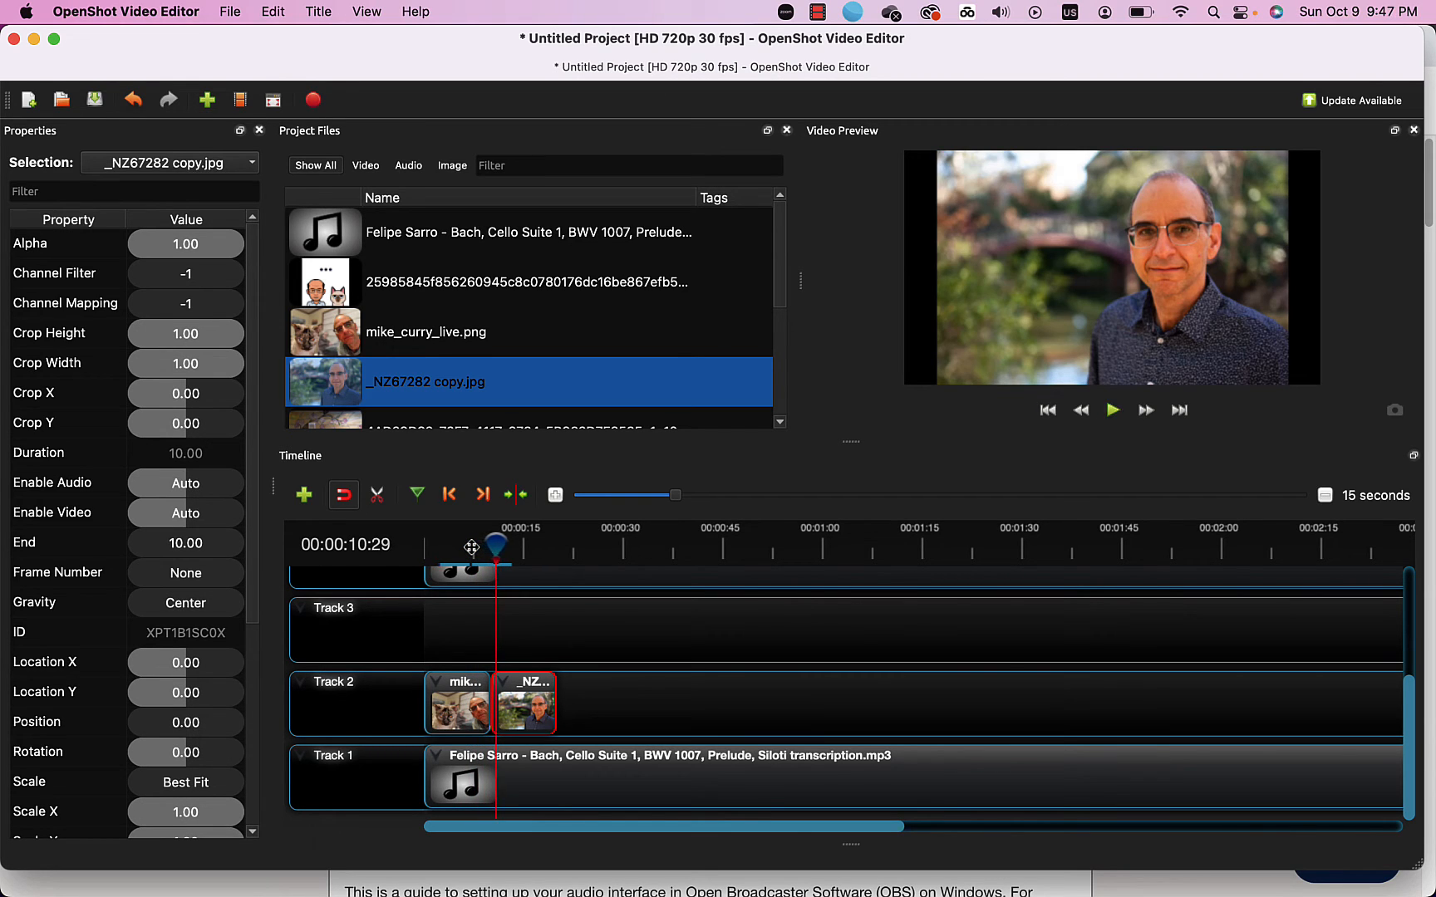
click(462, 693)
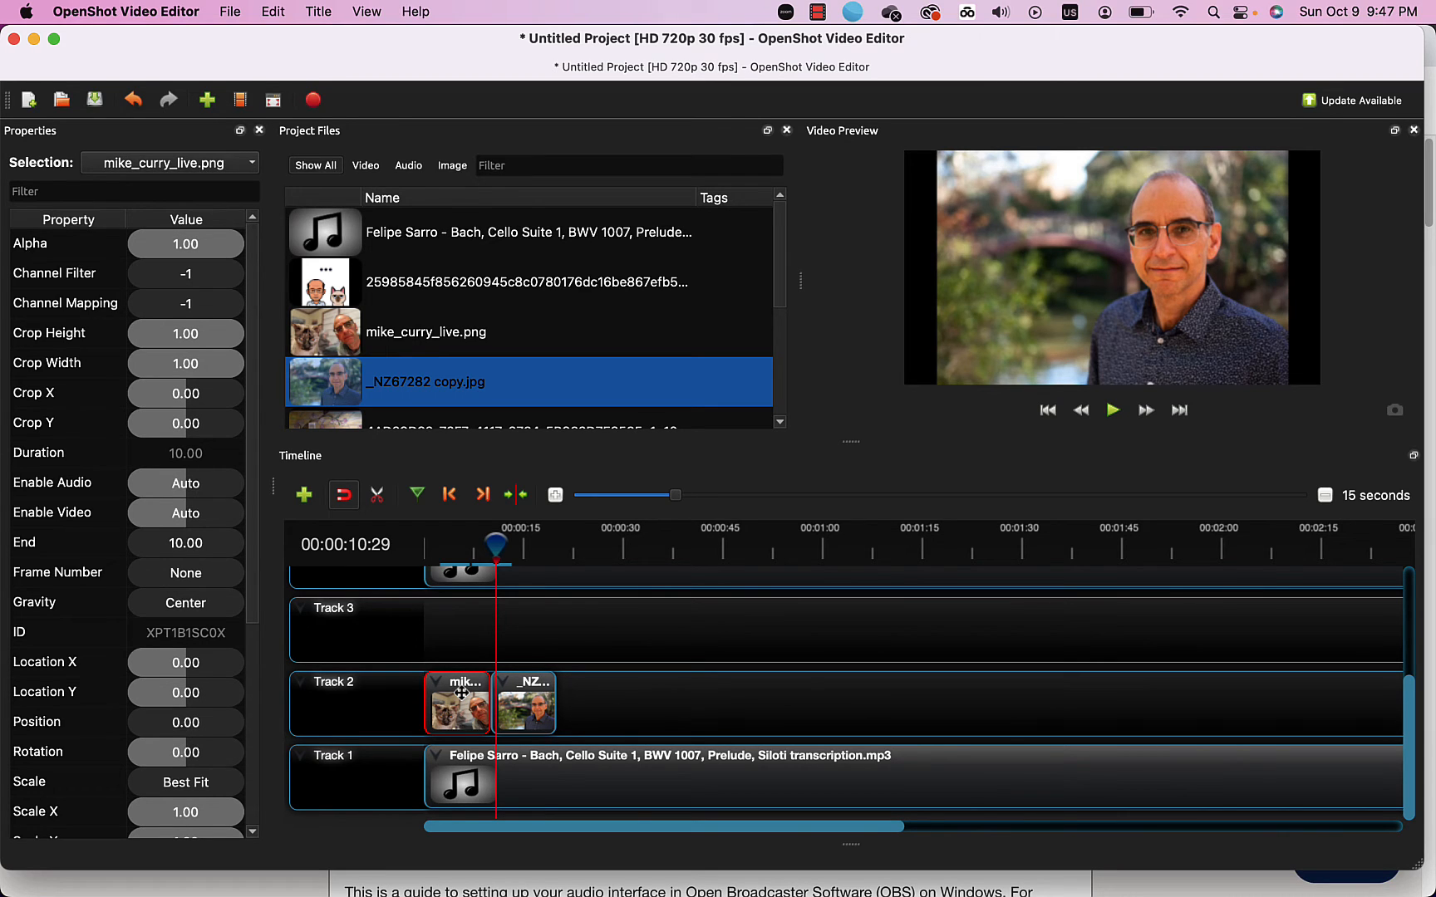
right_click(461, 693)
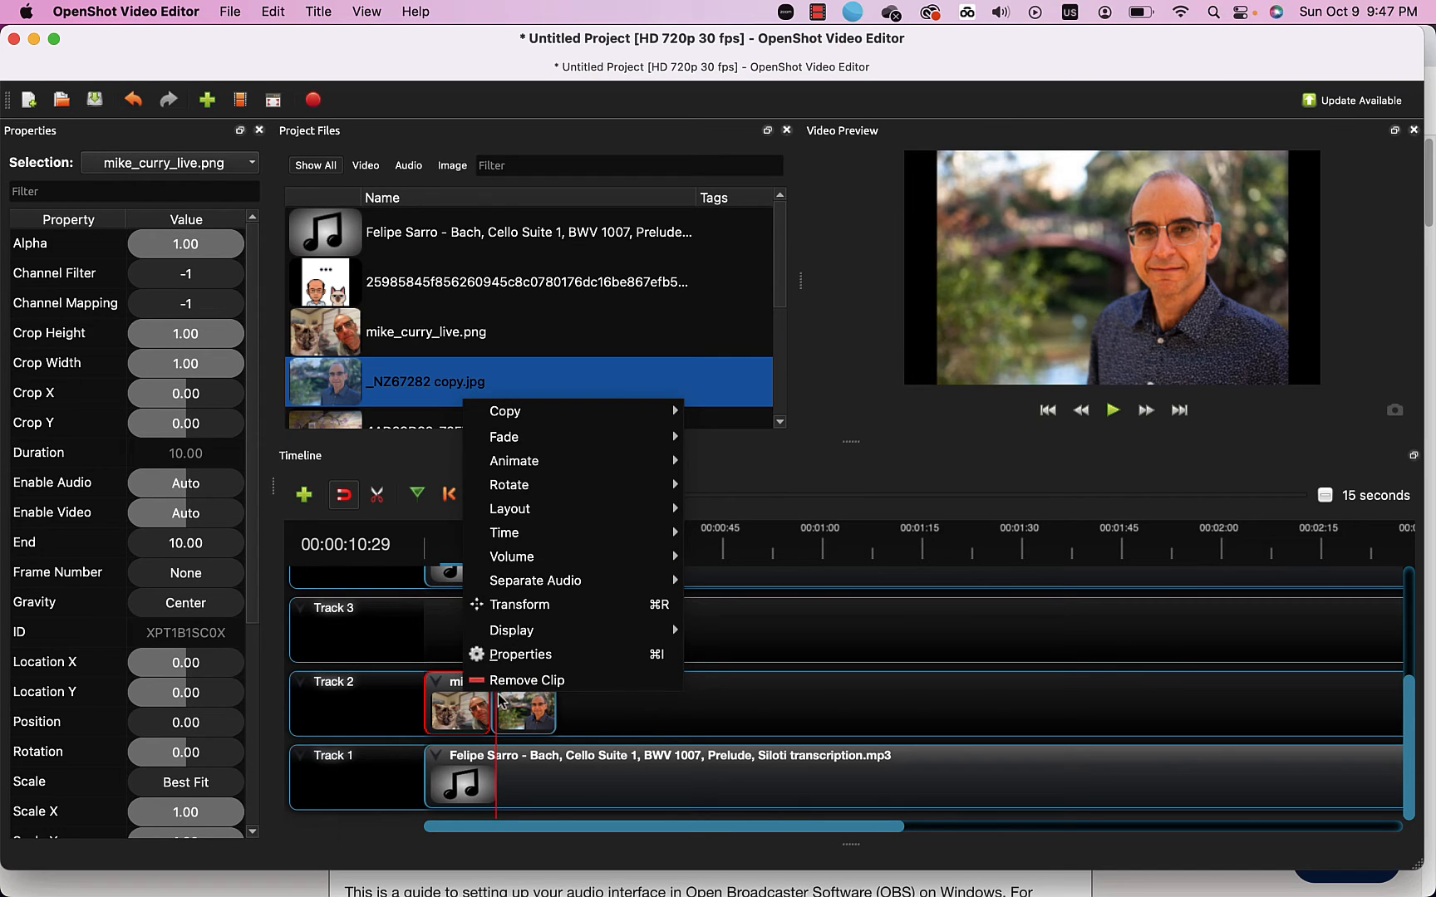
mouse_move(502, 422)
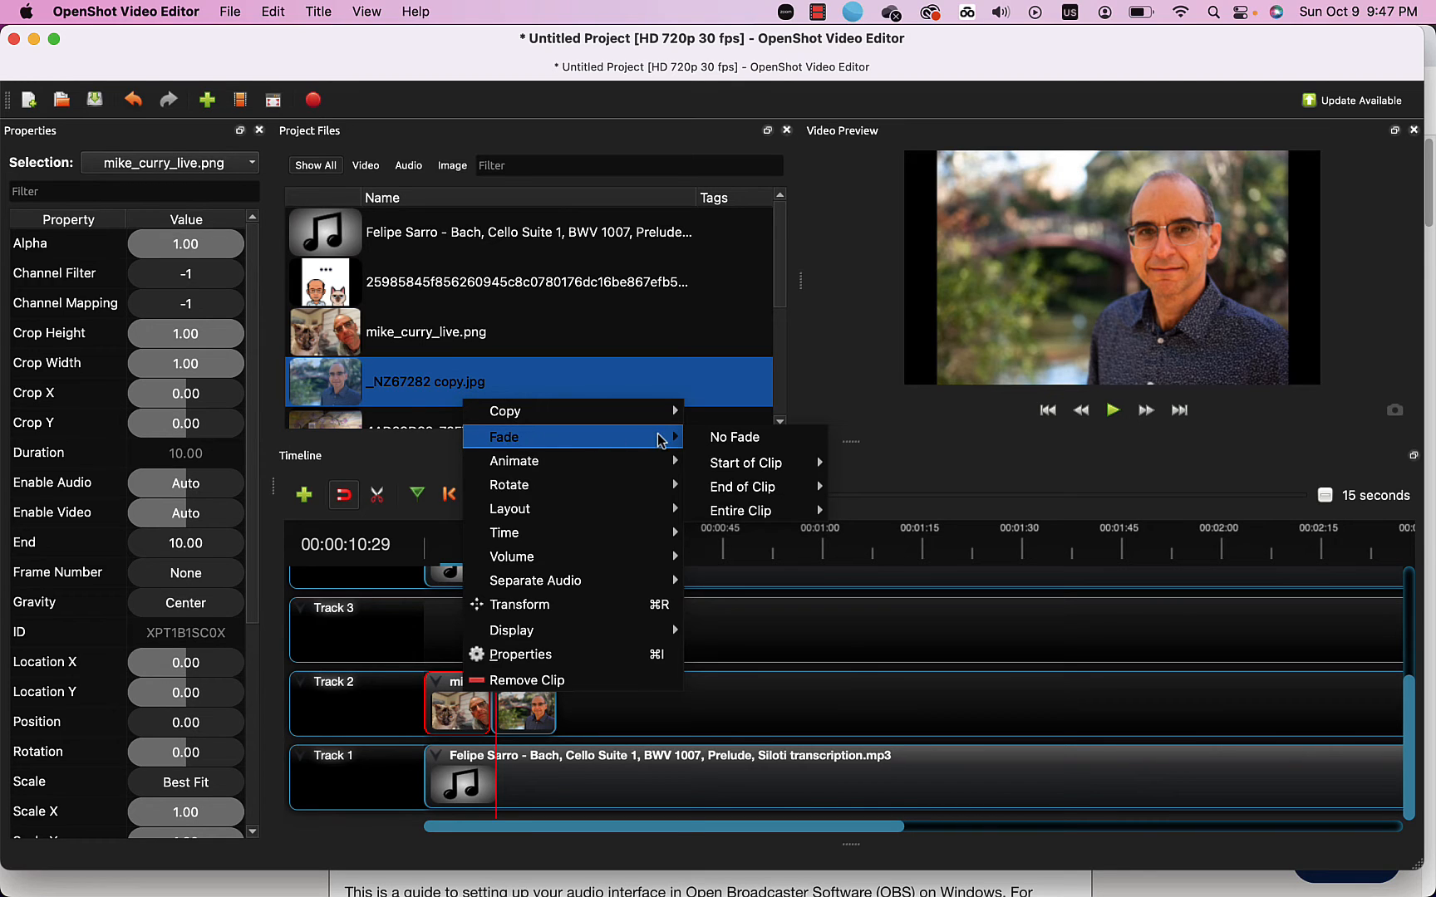
mouse_move(729, 484)
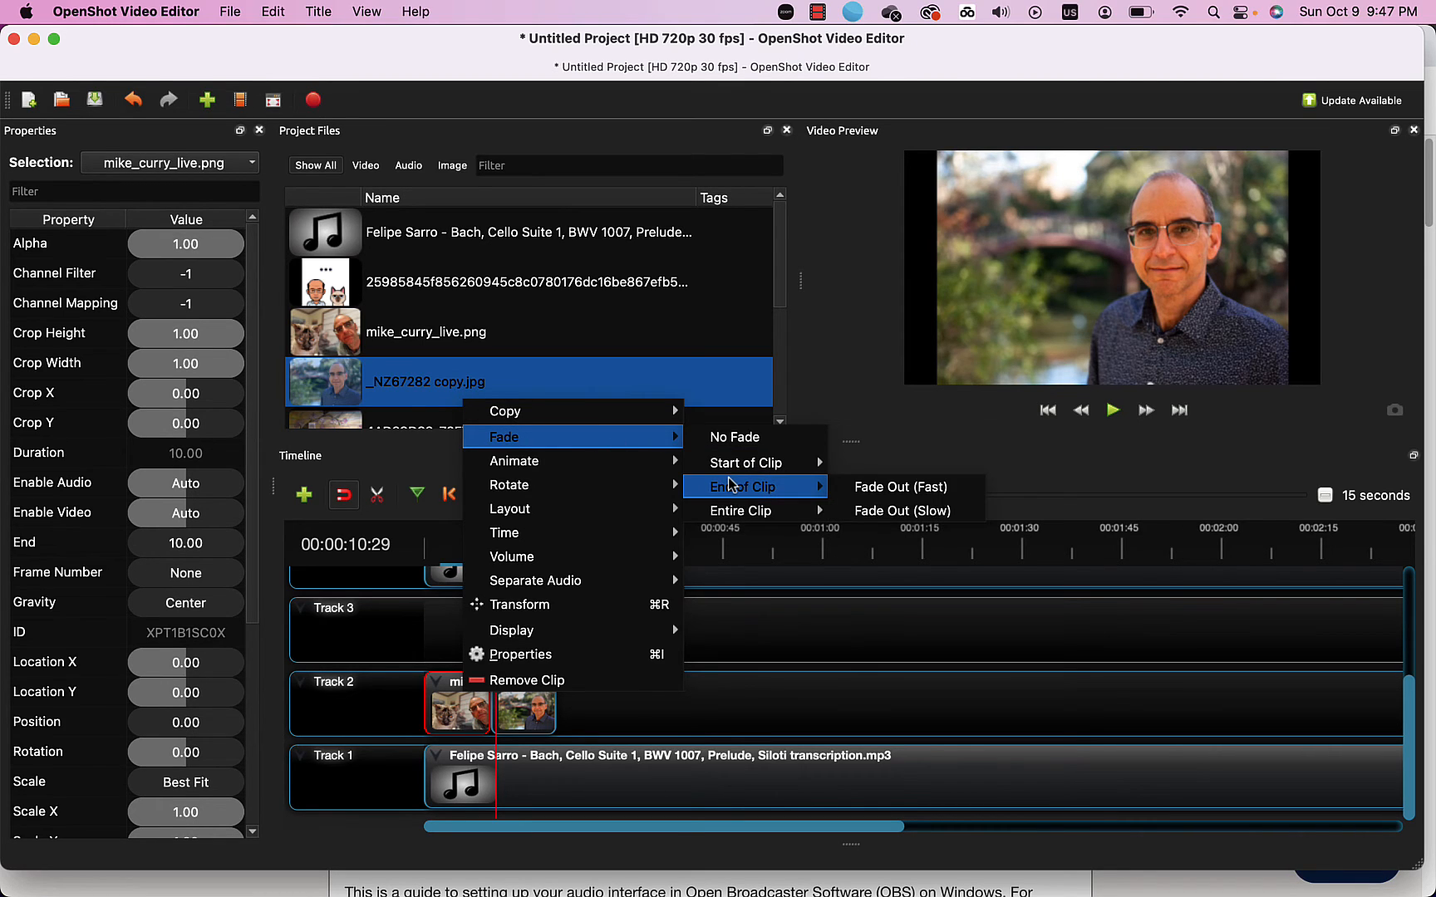
click(868, 492)
click(523, 706)
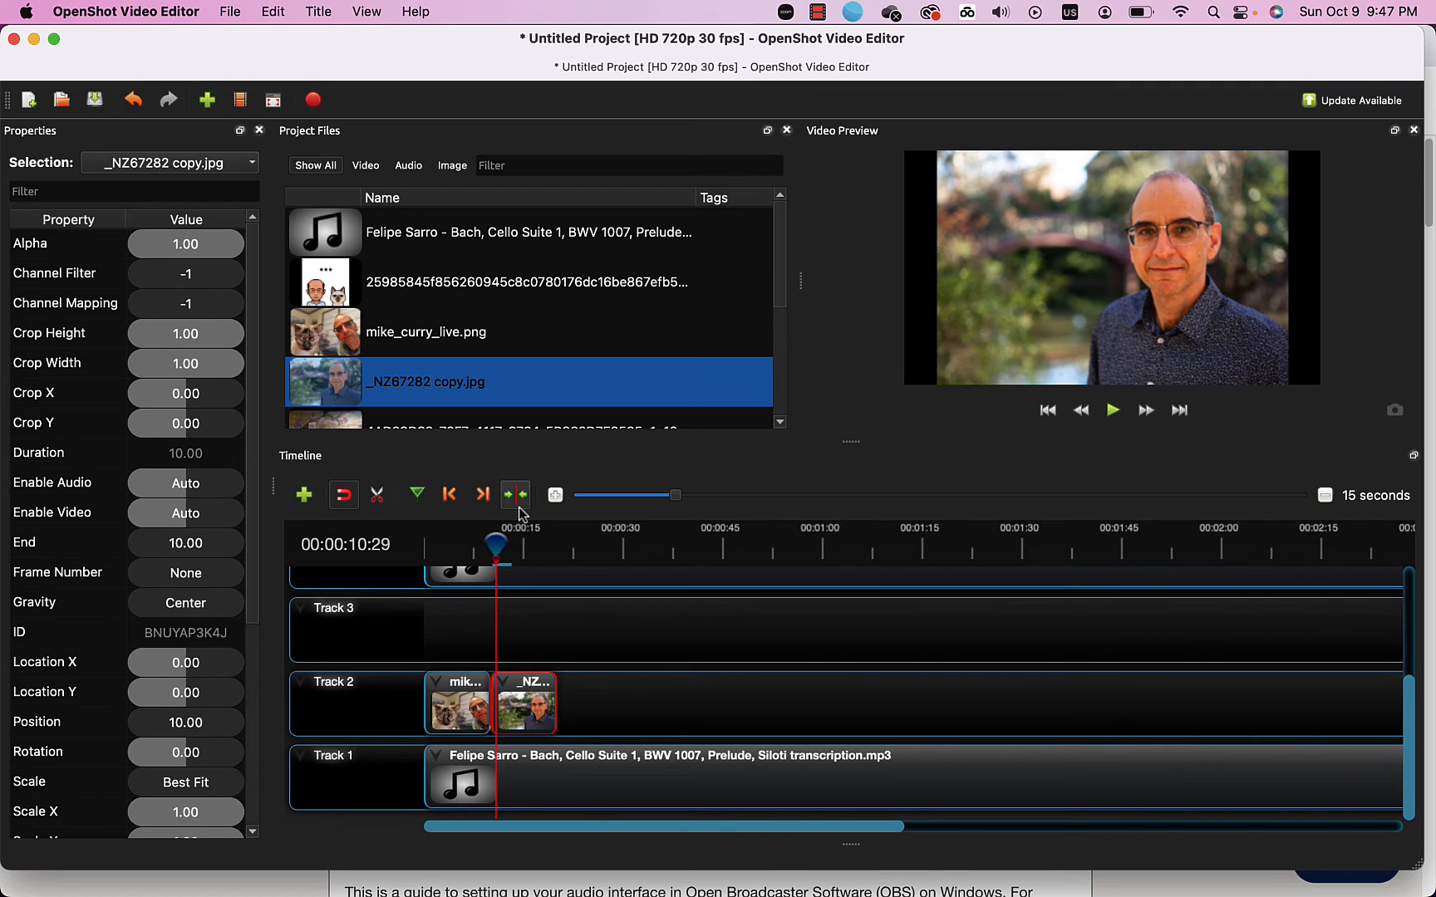
Give _NZ67282 copy.jpg a Fade In (Fast) and replay the transition from 00:00:07:29.
right_click(514, 711)
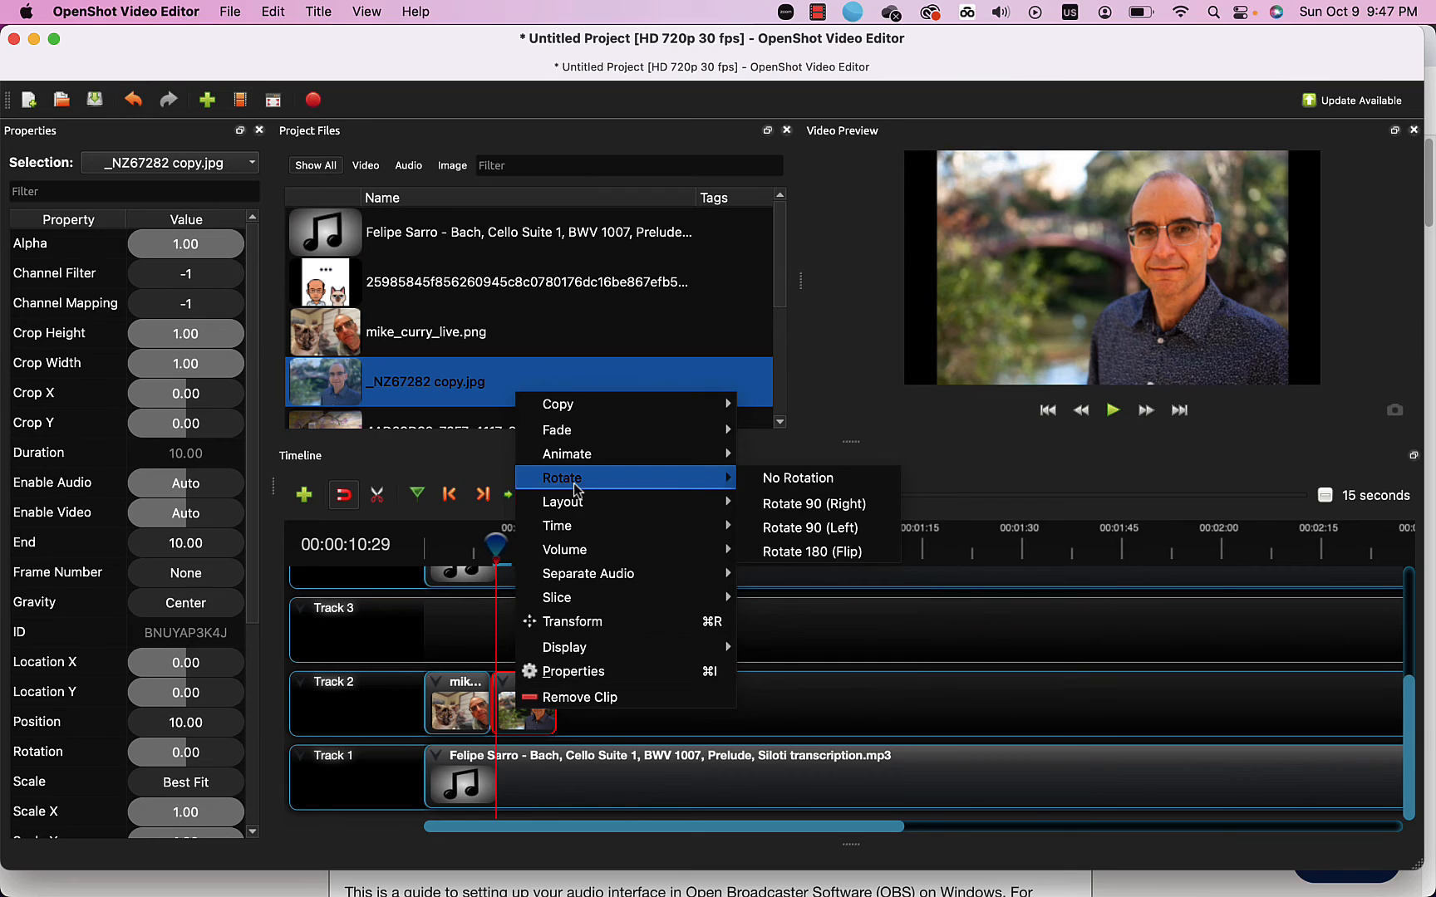
mouse_move(790, 456)
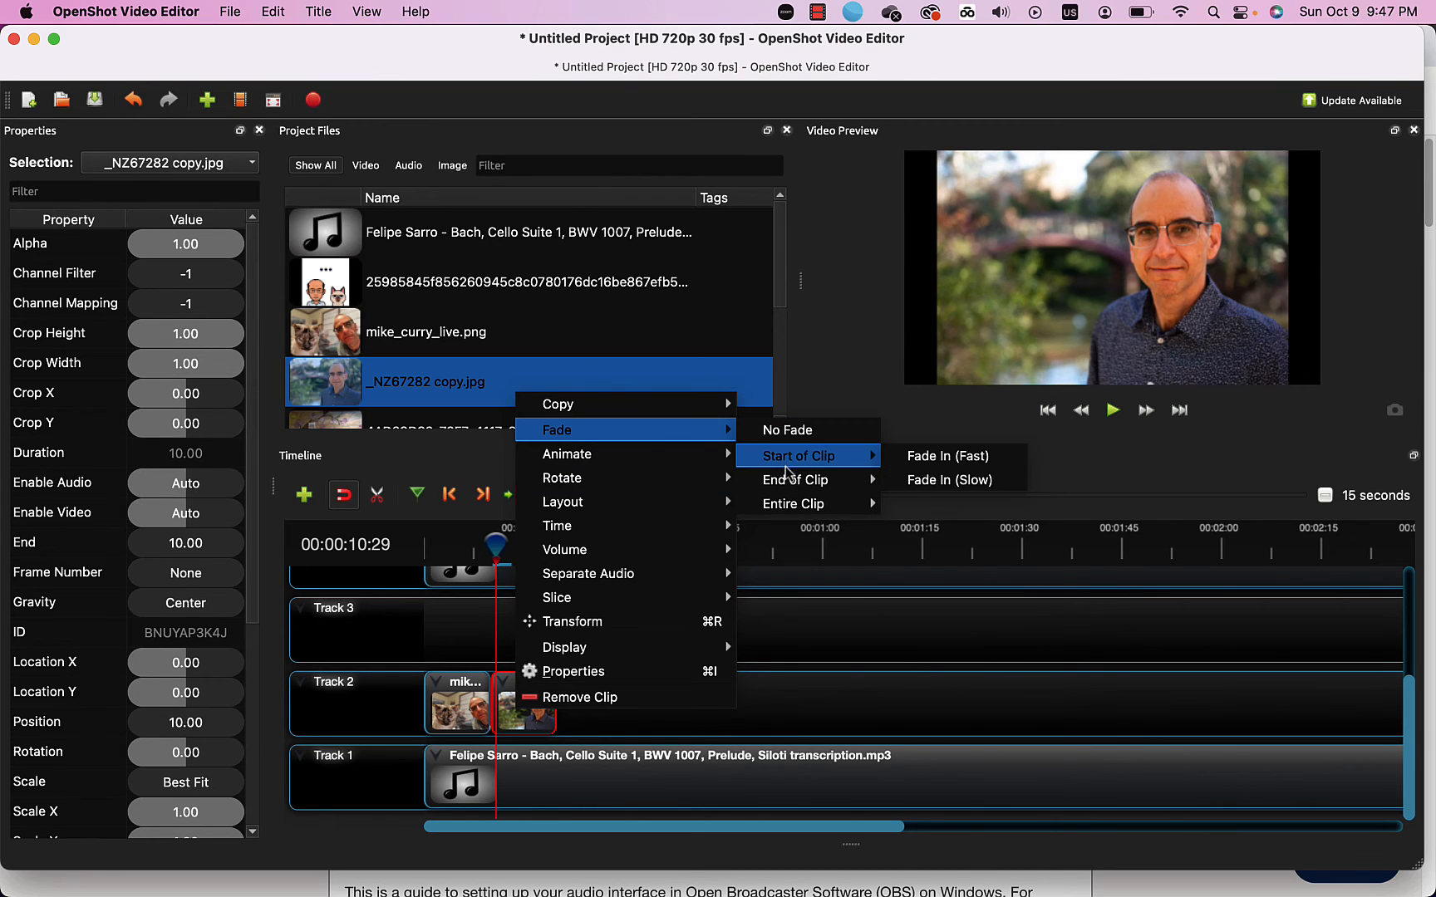
click(935, 462)
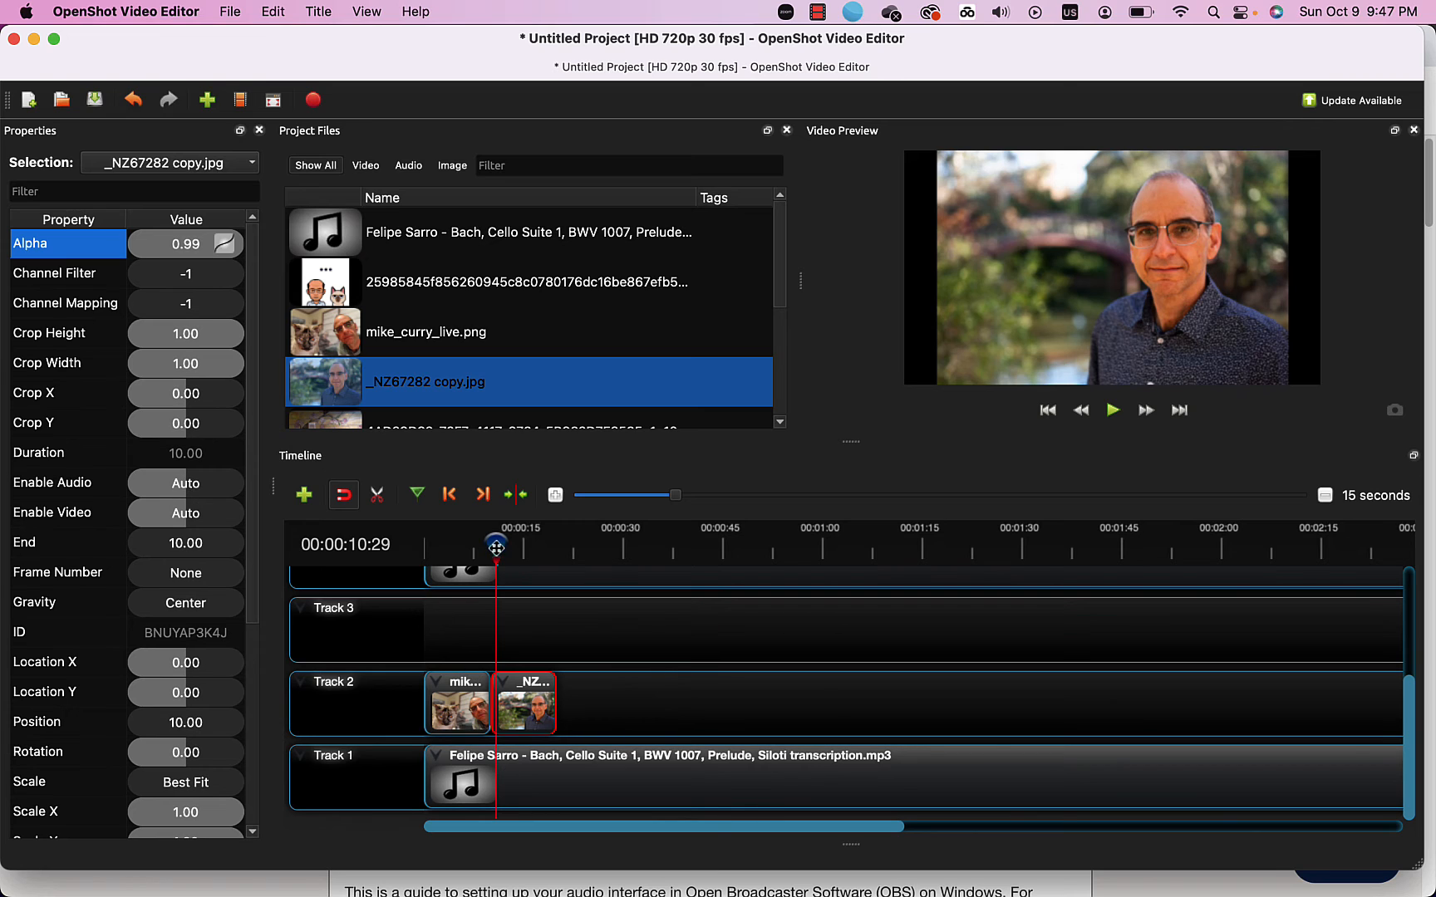
drag(496, 548, 475, 545)
key(space)
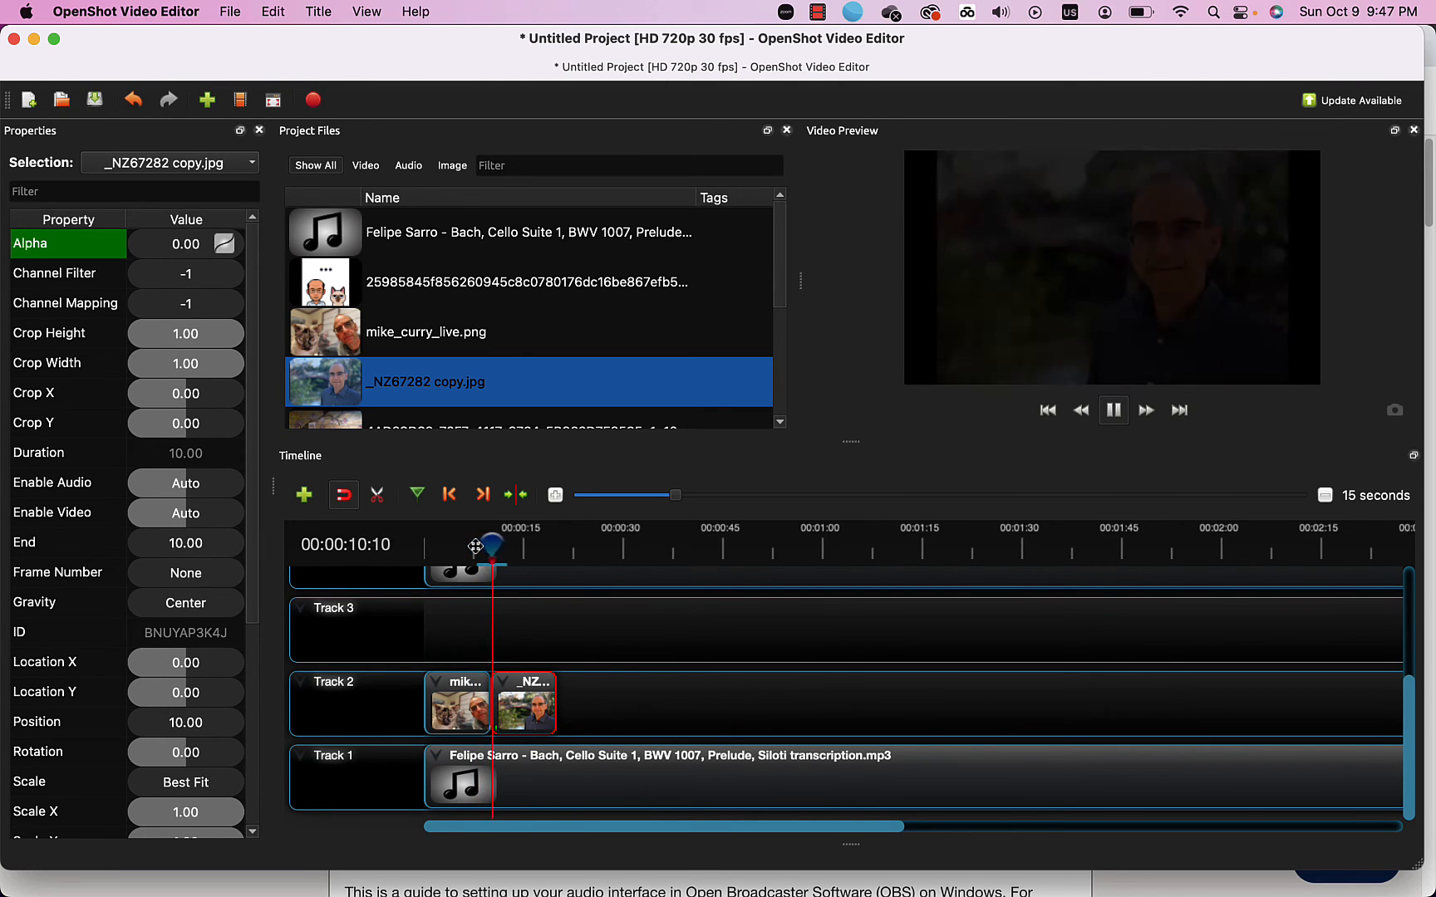
key(space)
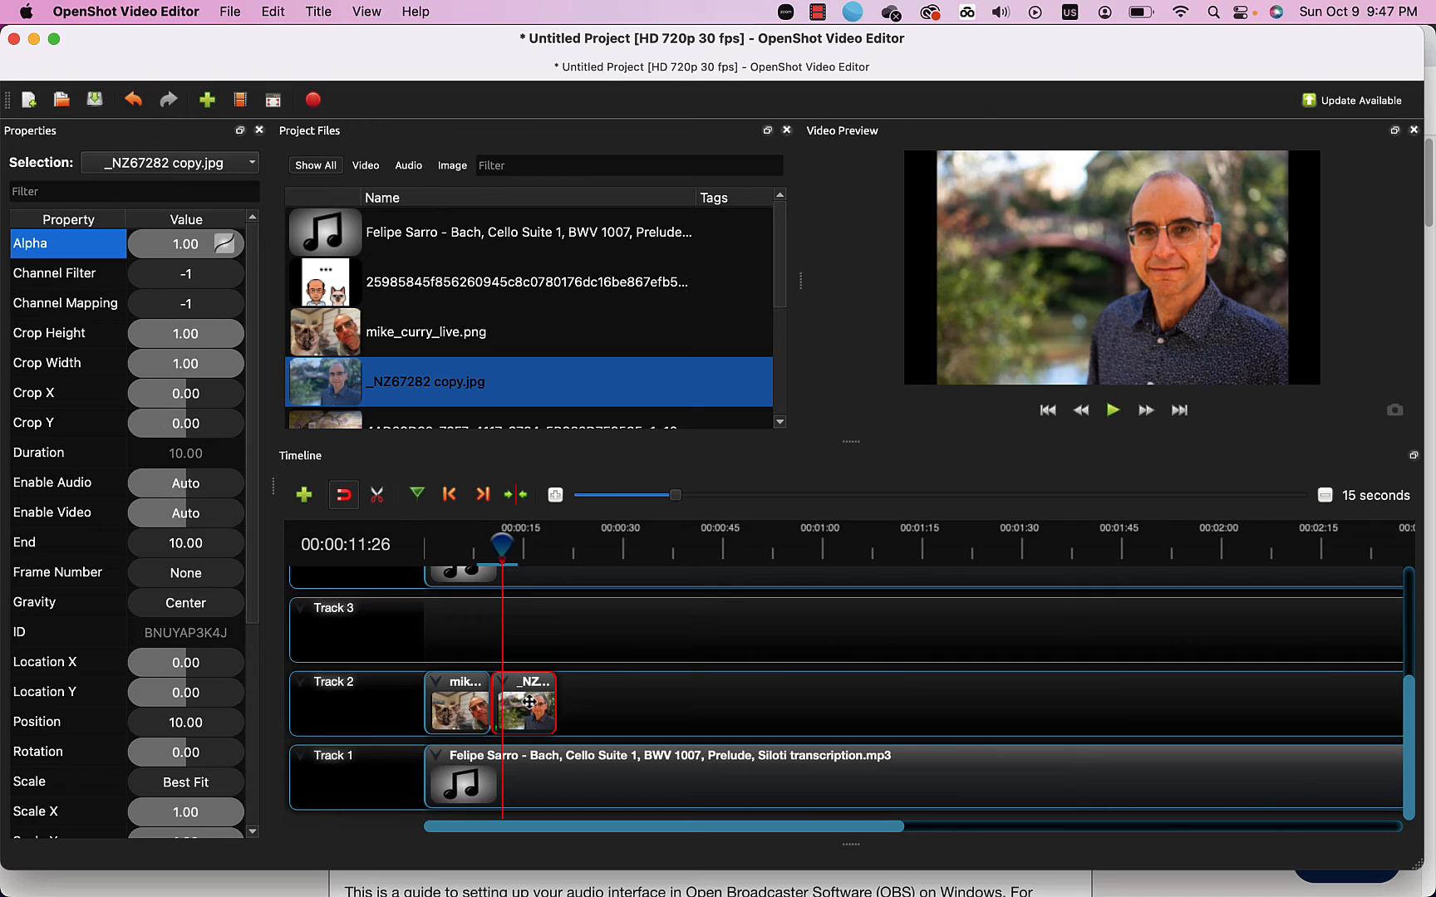
Move _NZ67282 copy.jpg to Track 3 at 8.03 s, overlapping the cat photo, and preview from 00:00:06:05.
drag(528, 683, 515, 641)
click(486, 546)
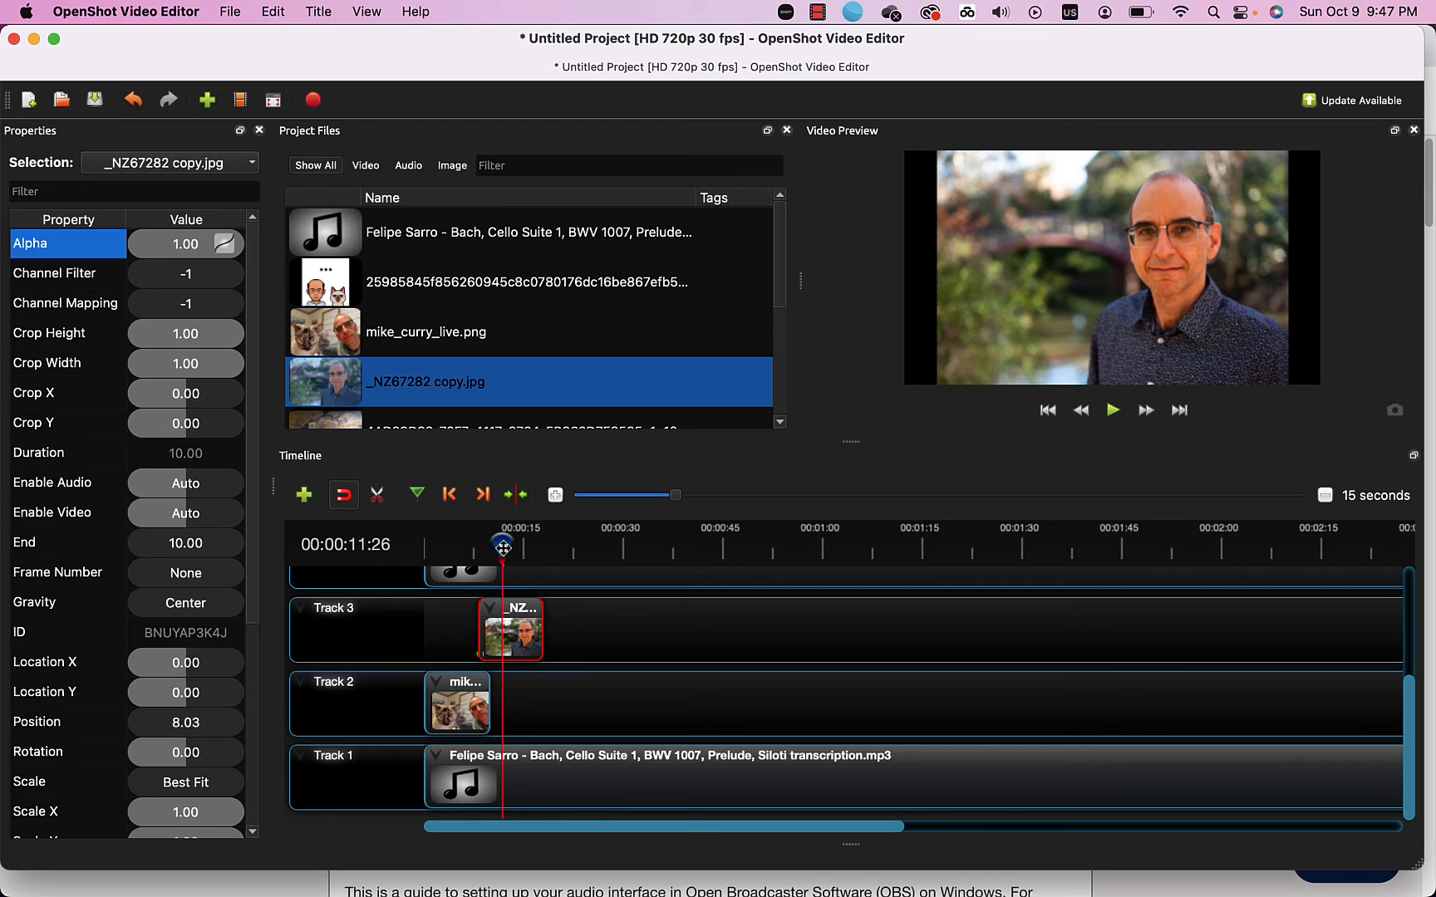
drag(486, 546, 464, 541)
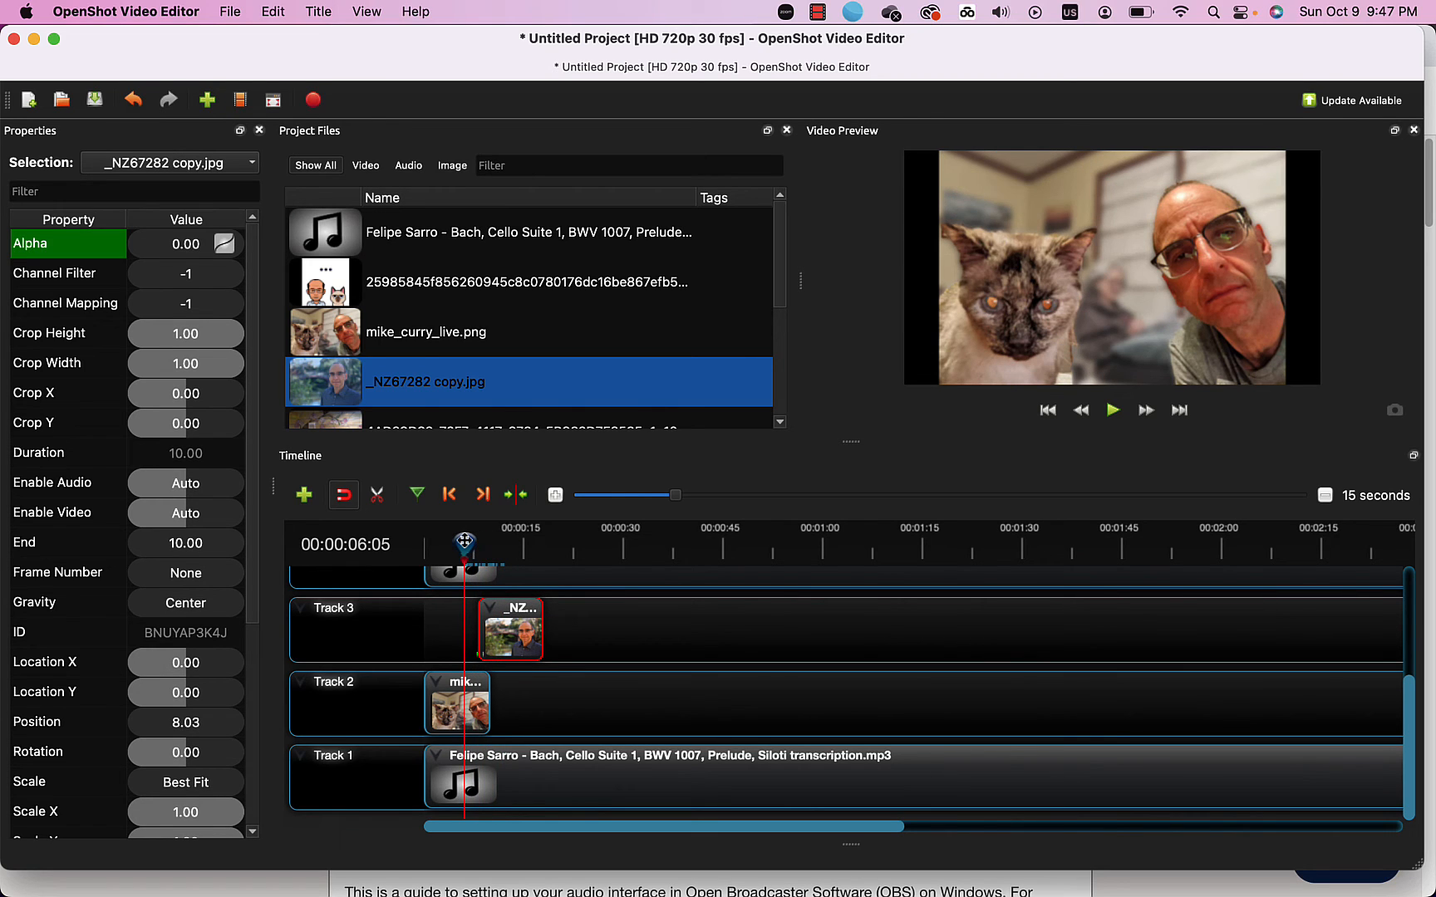
key(space)
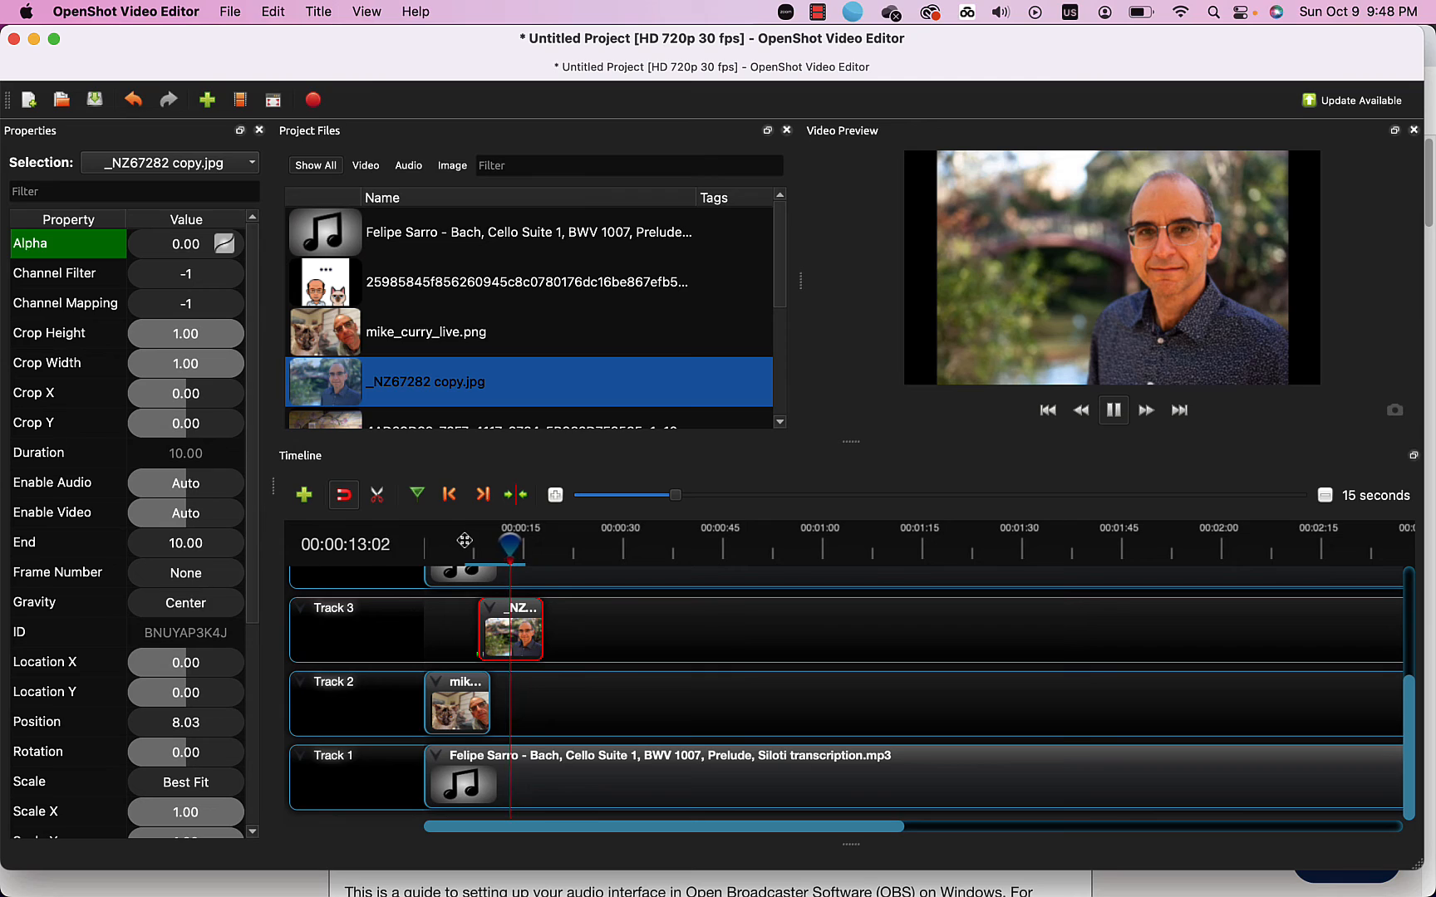
key(space)
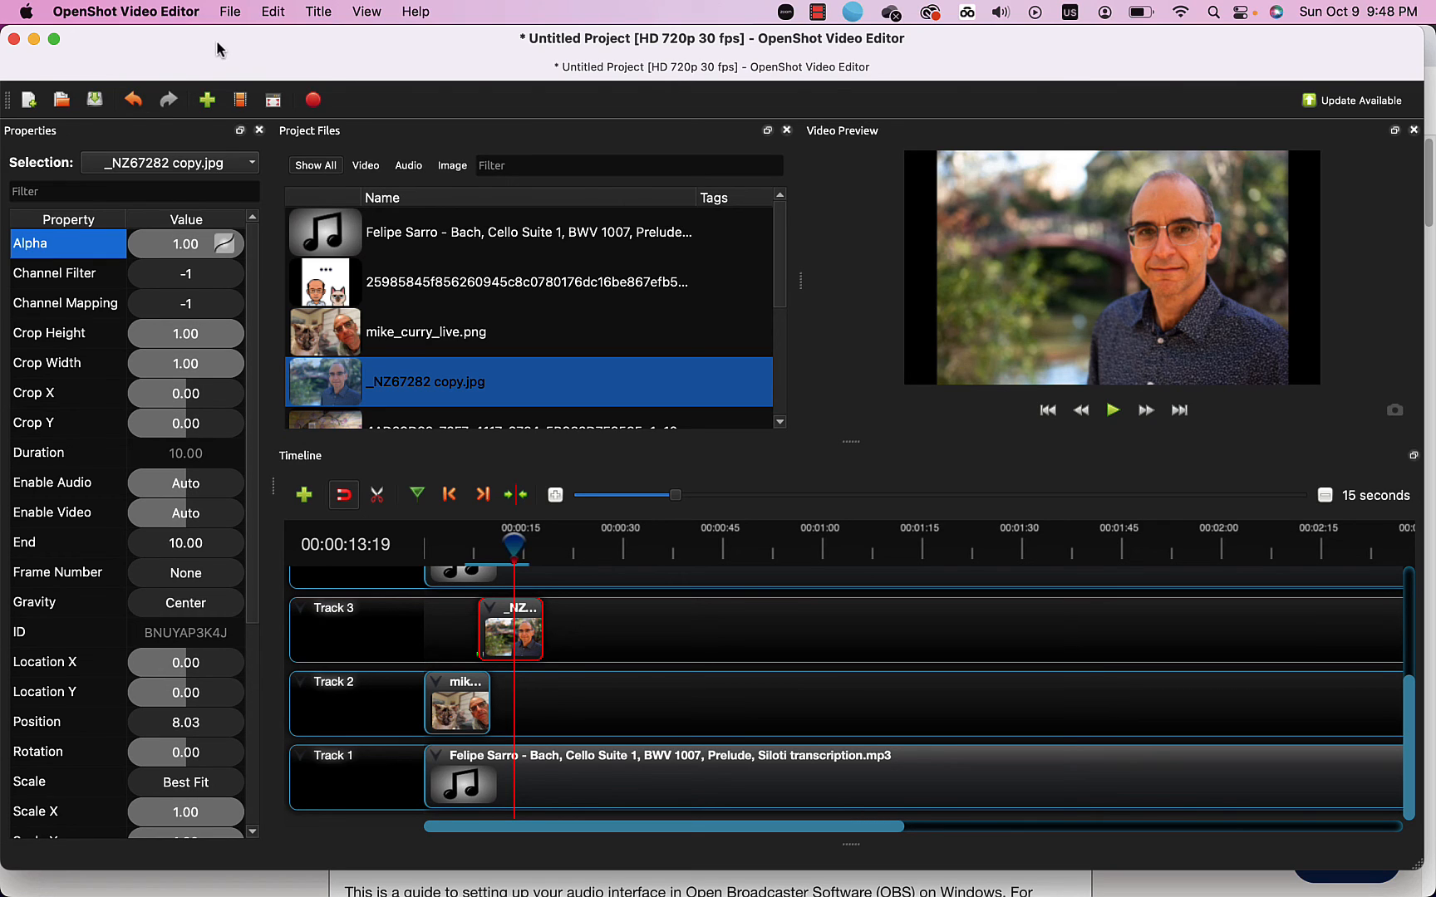
Bring up Export Video with MP4 (h.264), HD 720p 30 fps, High quality settings.
click(226, 12)
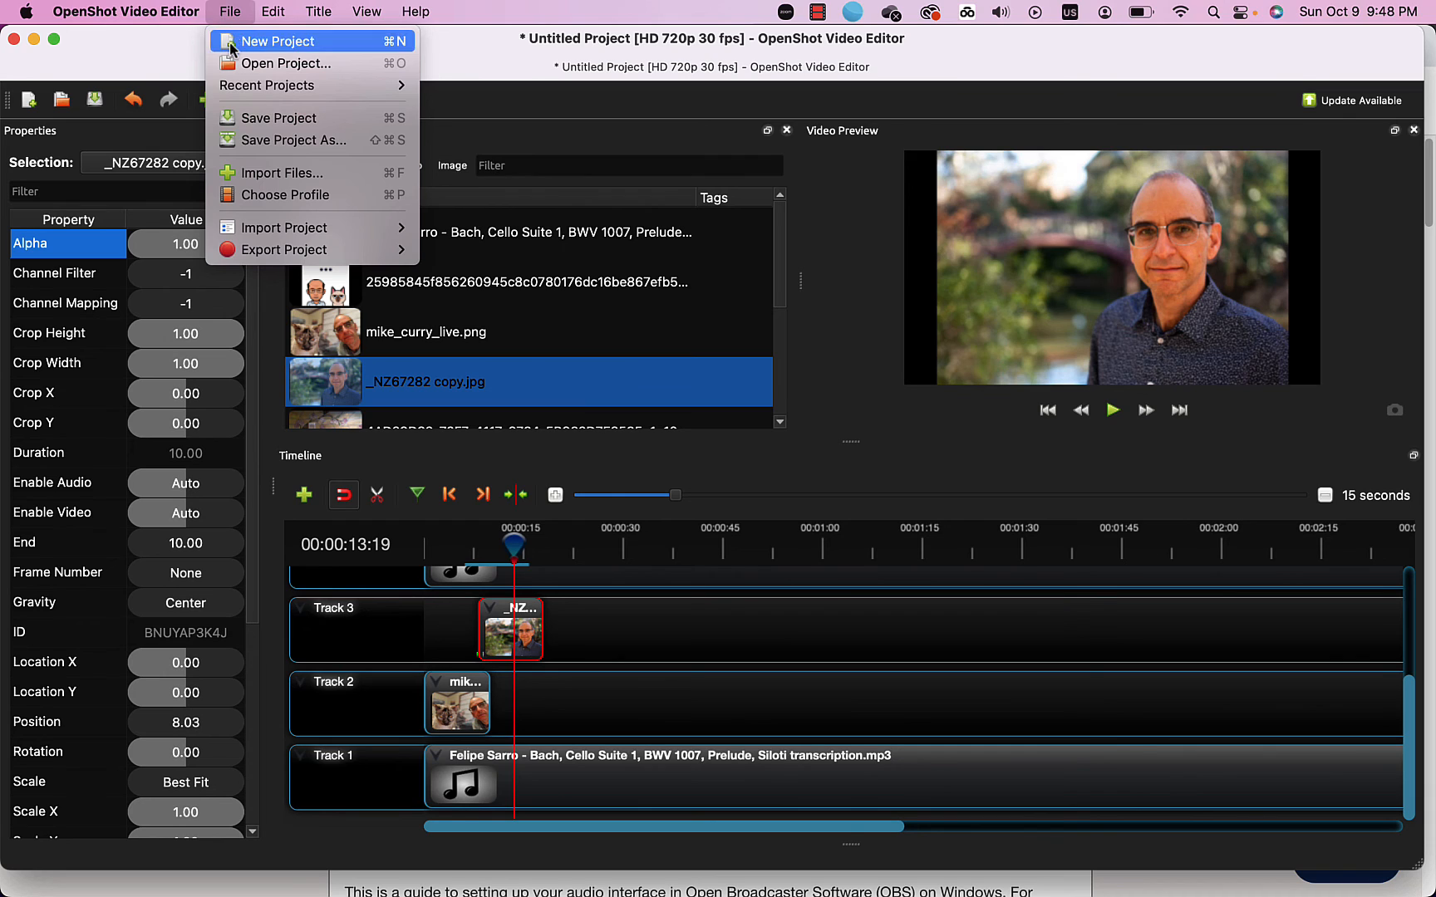
mouse_move(258, 252)
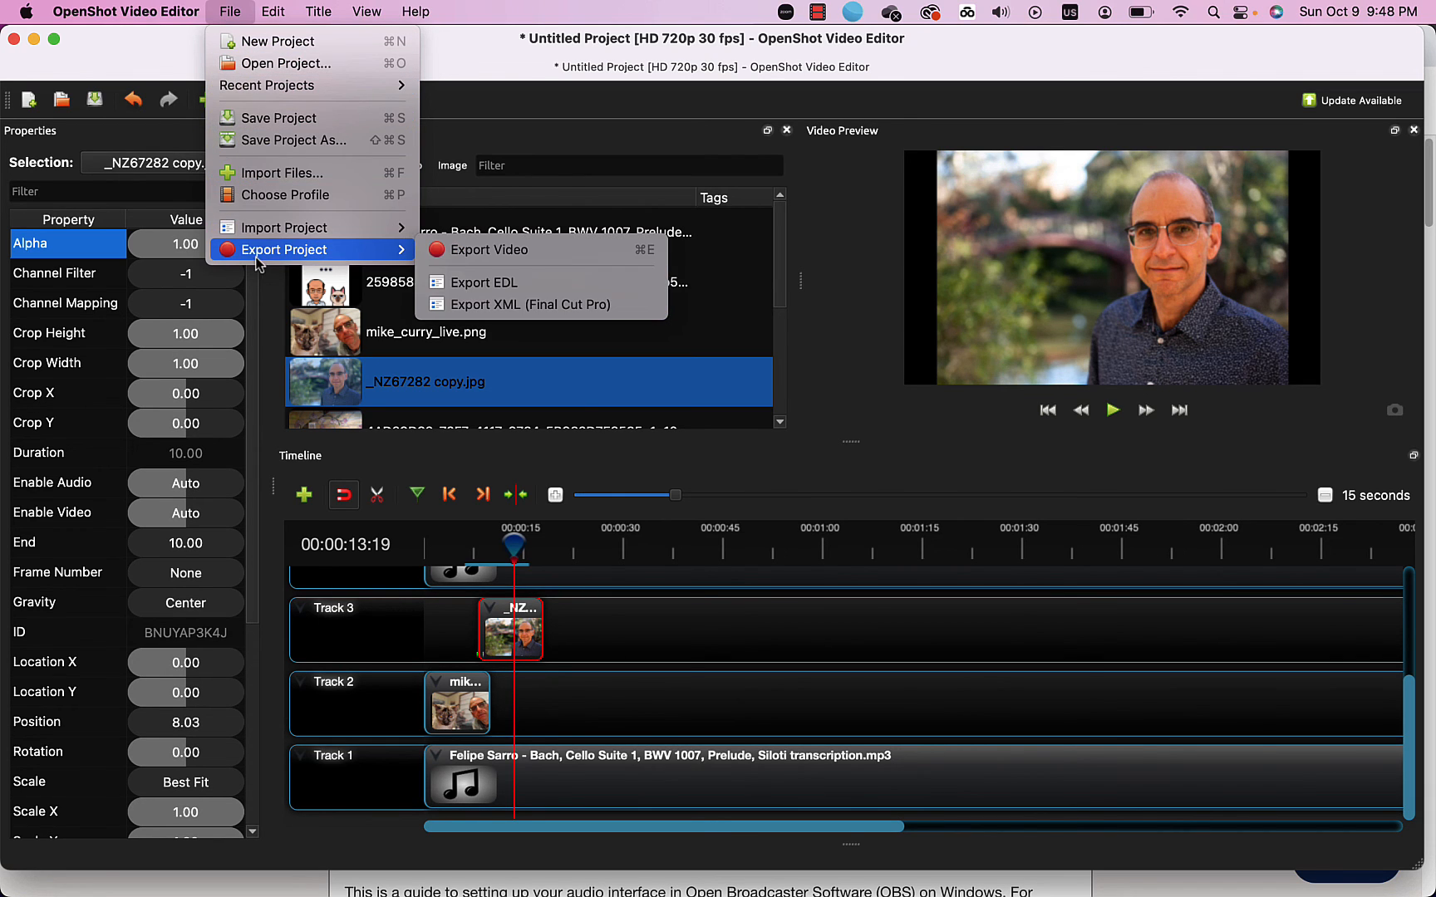
click(467, 256)
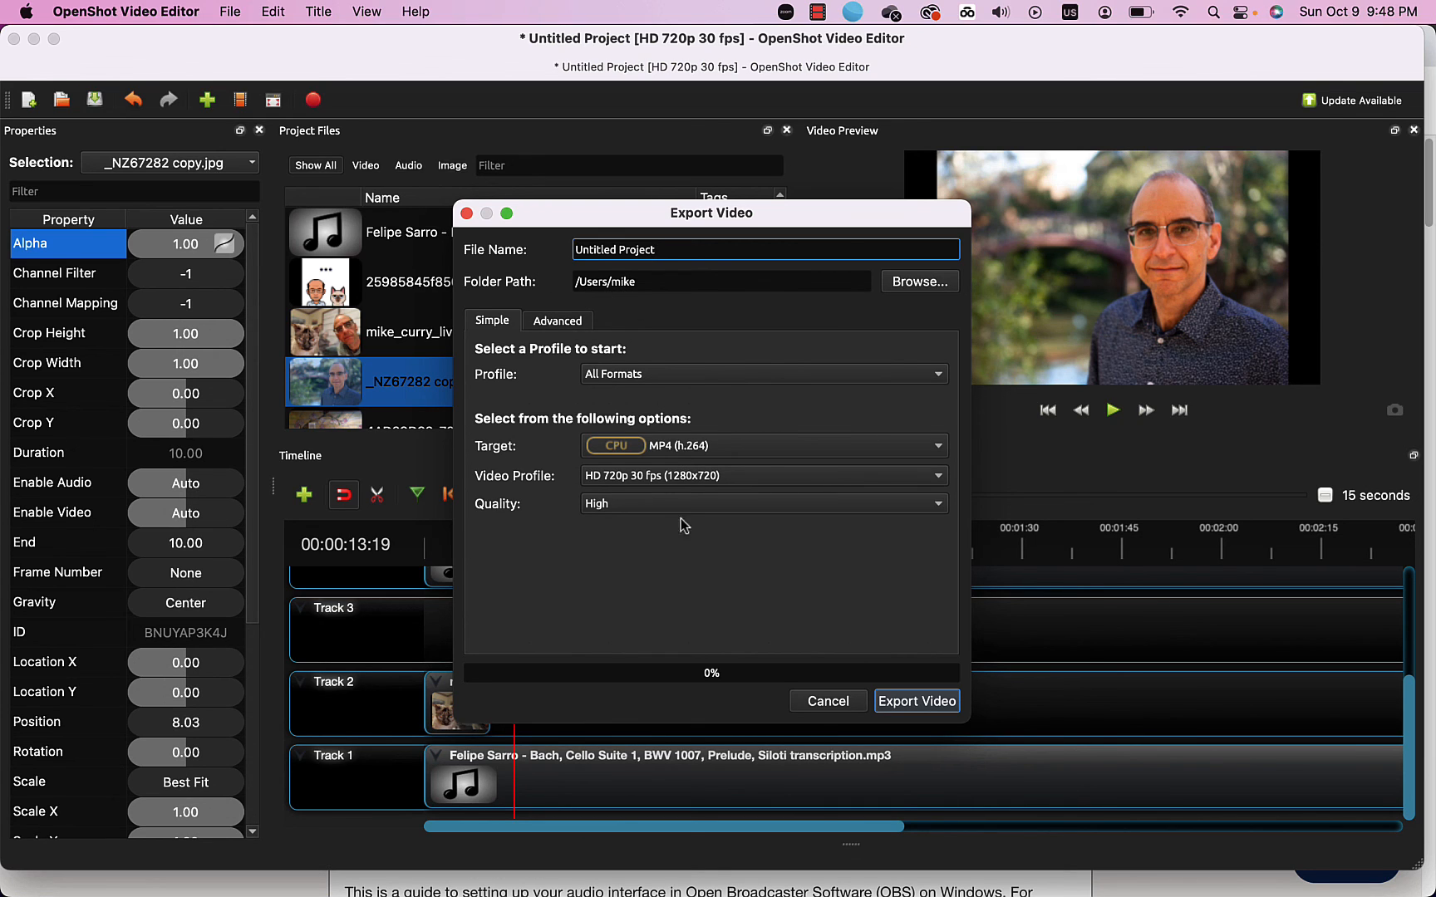
Set the export destination folder to Desktop.
click(902, 287)
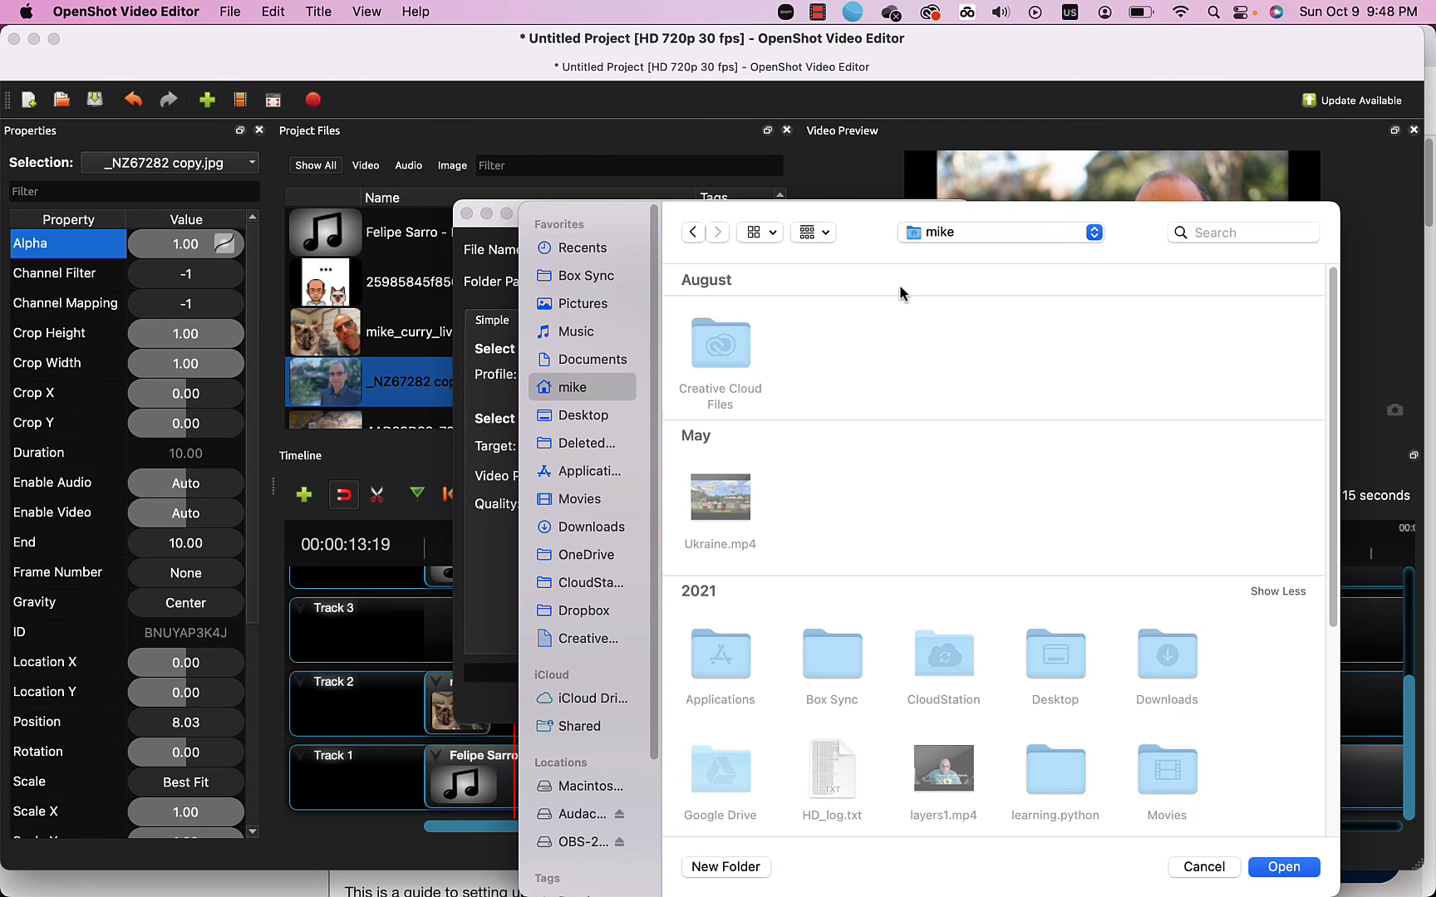
click(563, 416)
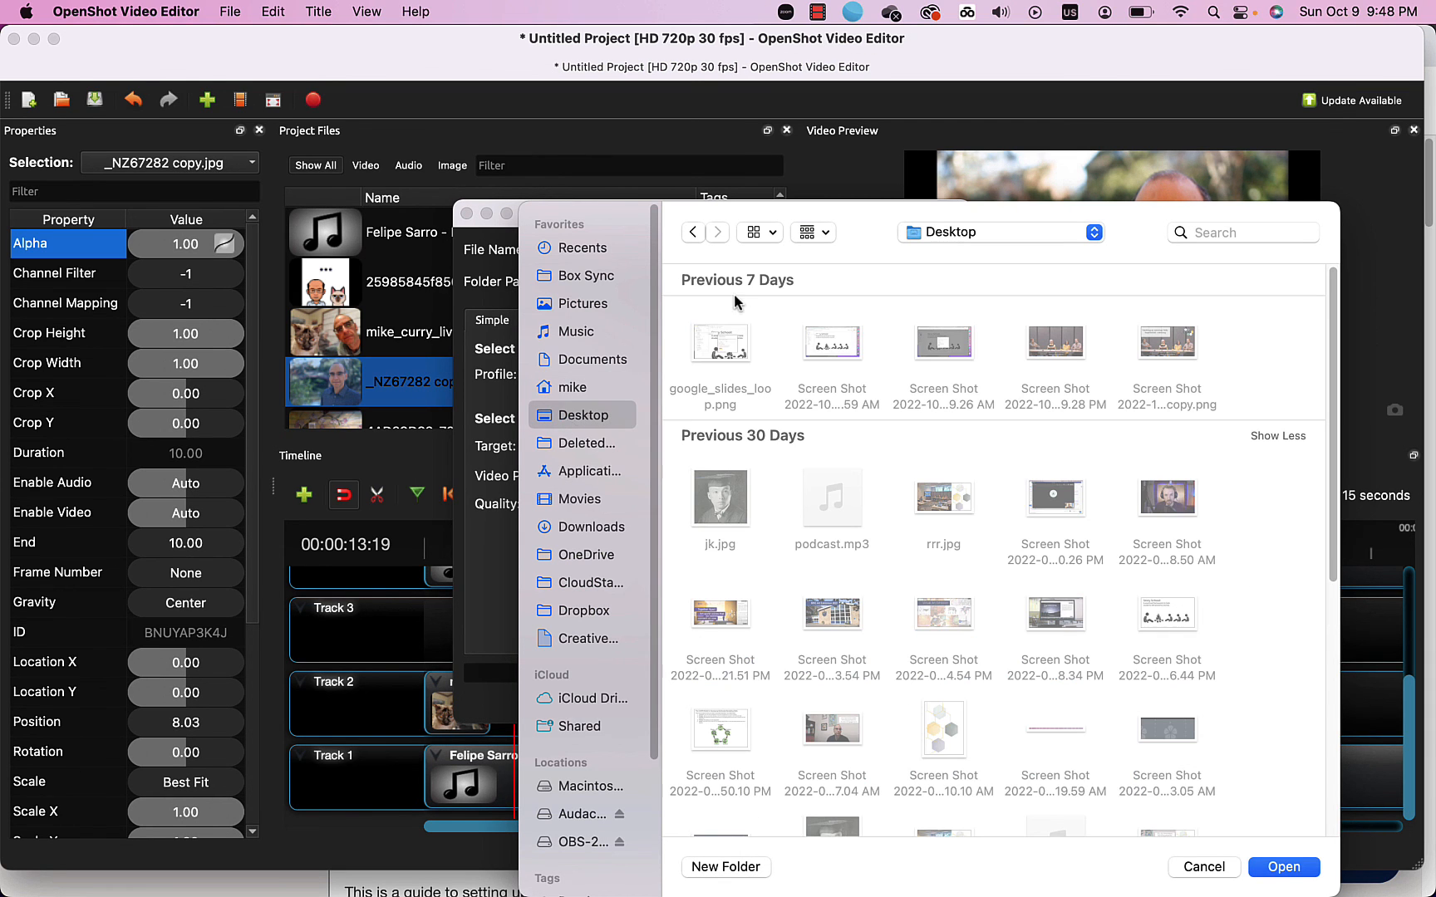
click(1280, 867)
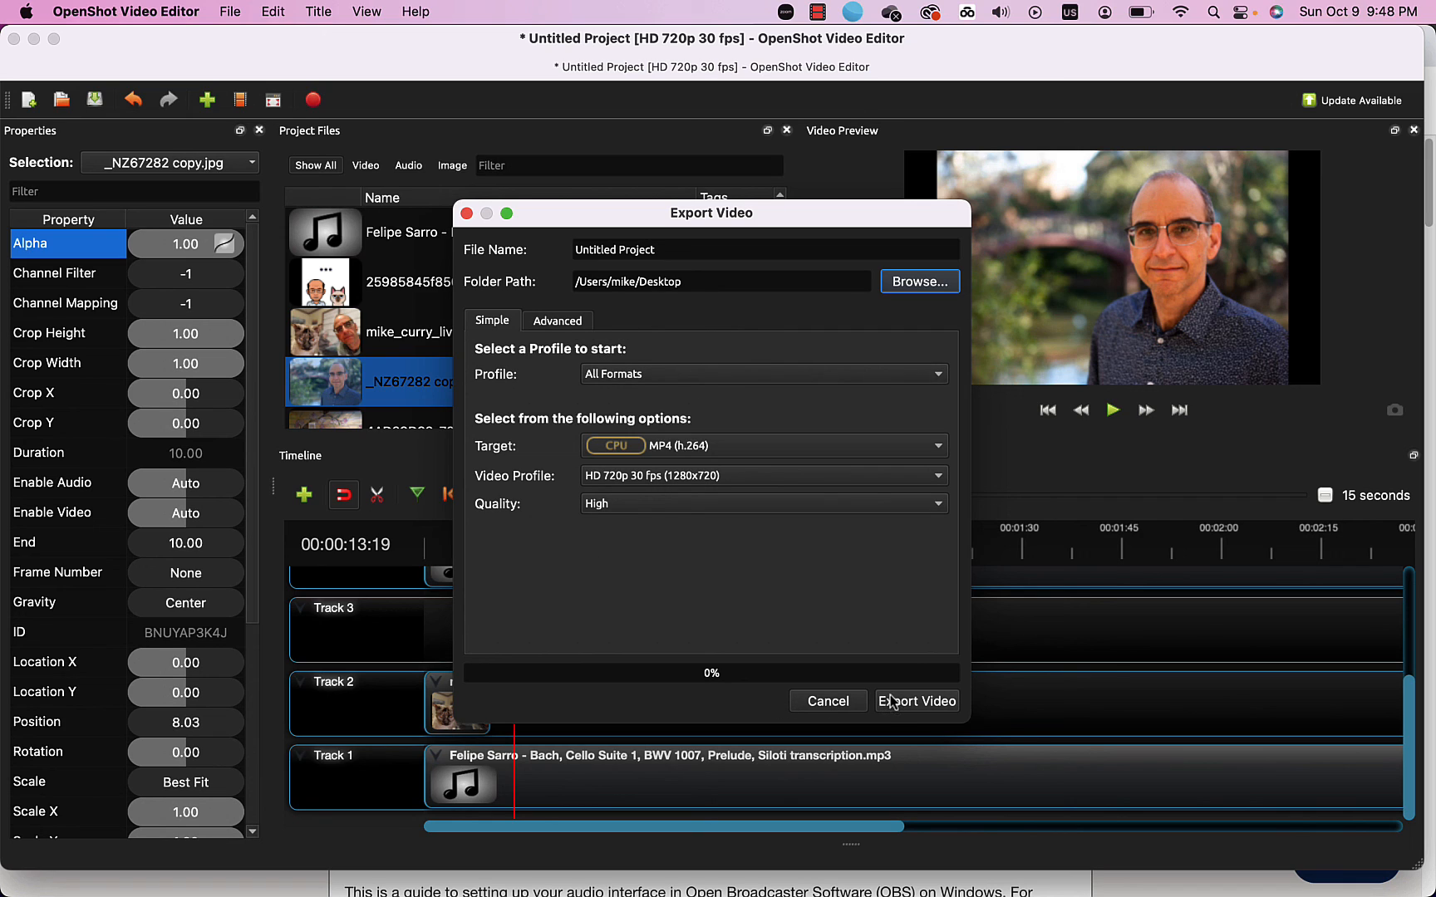
Rename the output from Untitled Project to testVID and start rendering the video.
click(663, 249)
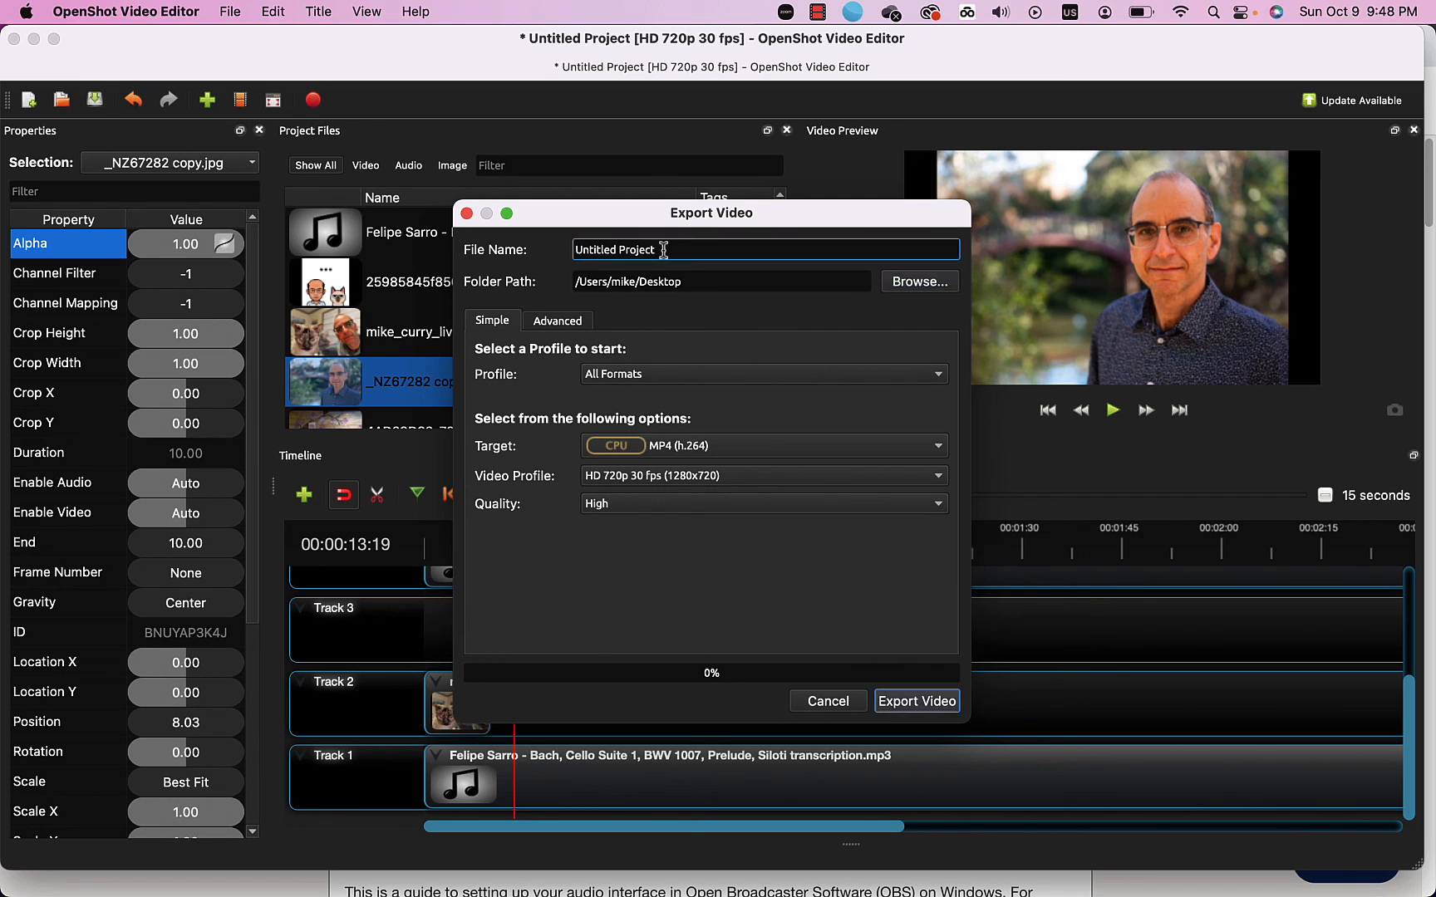
drag(663, 249, 558, 246)
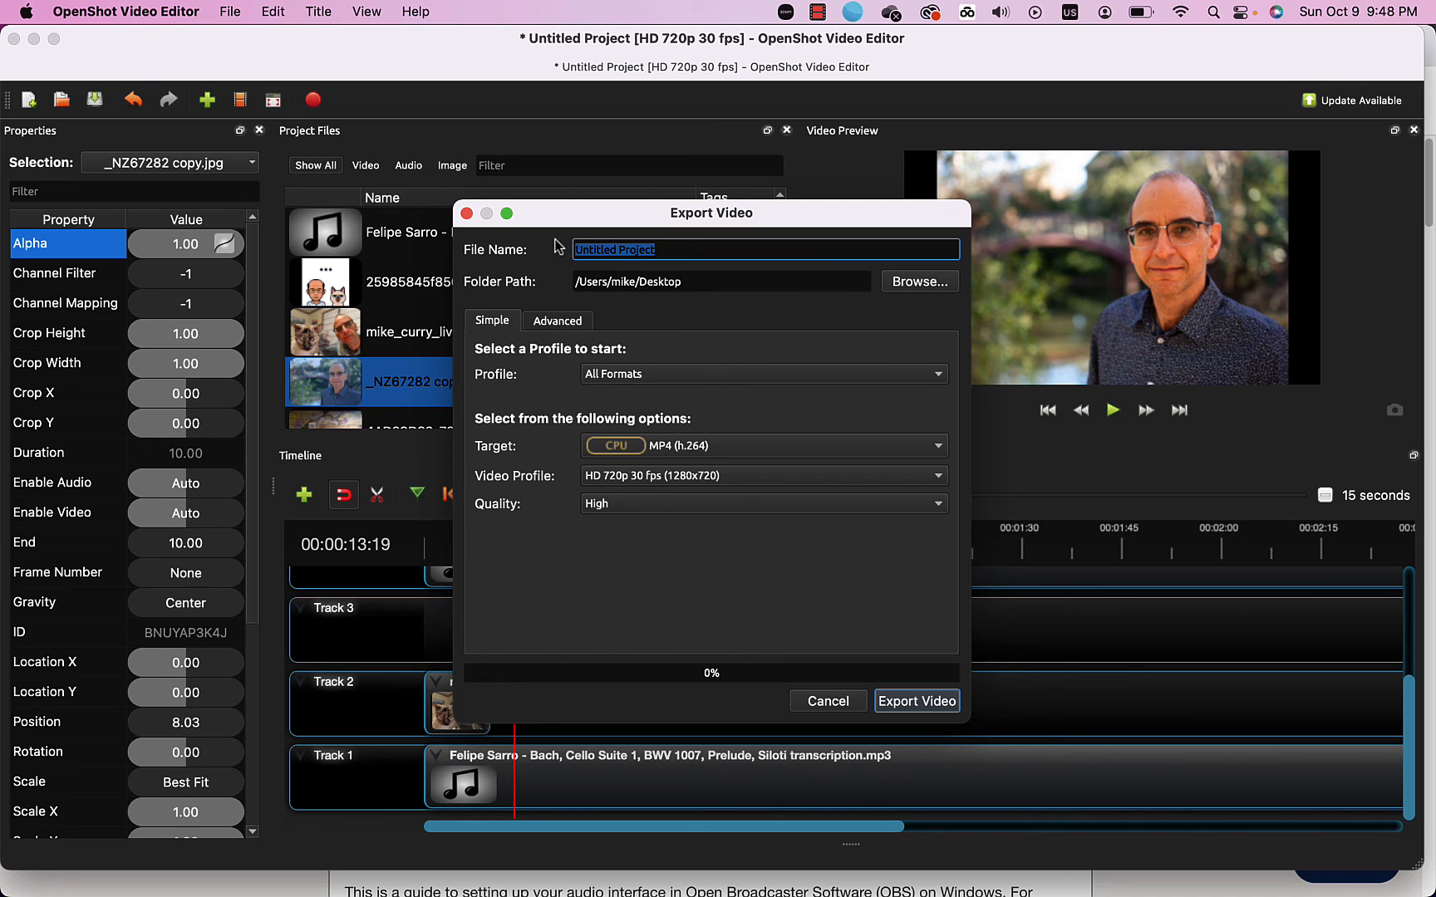
text(testVID)
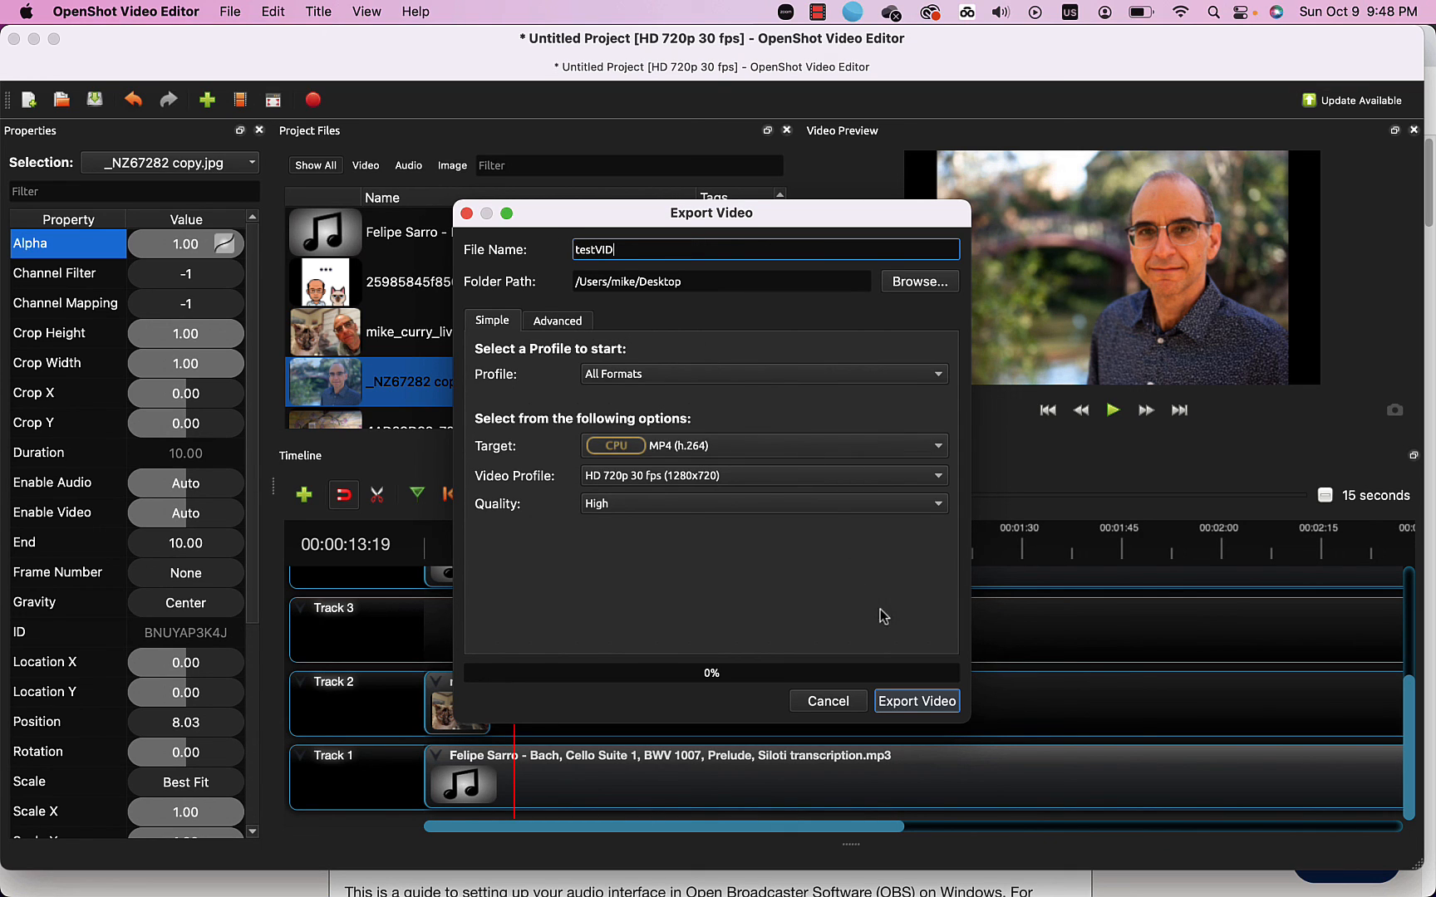
click(908, 703)
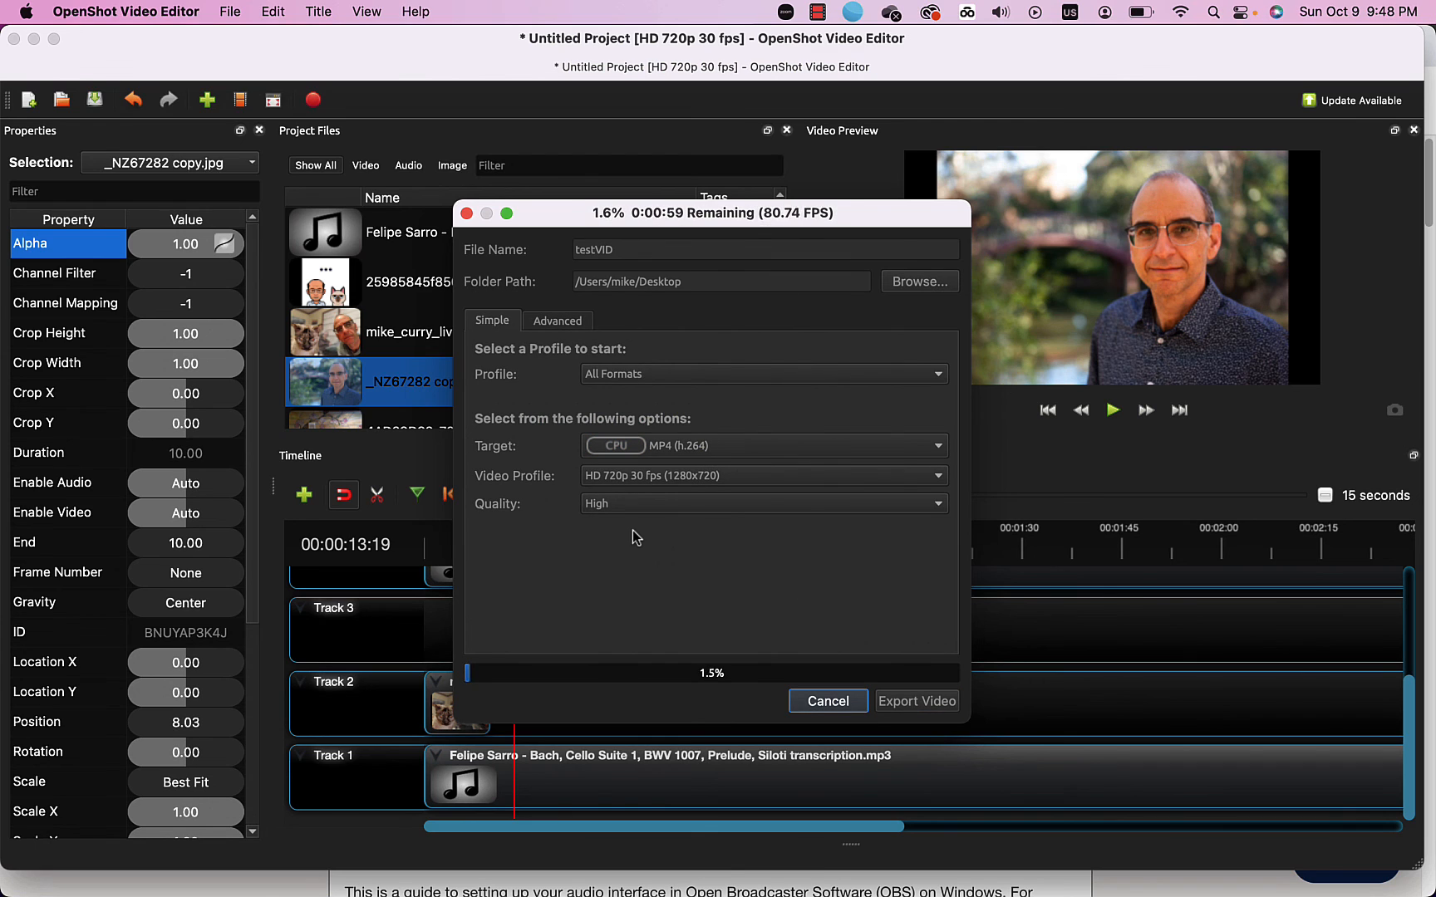